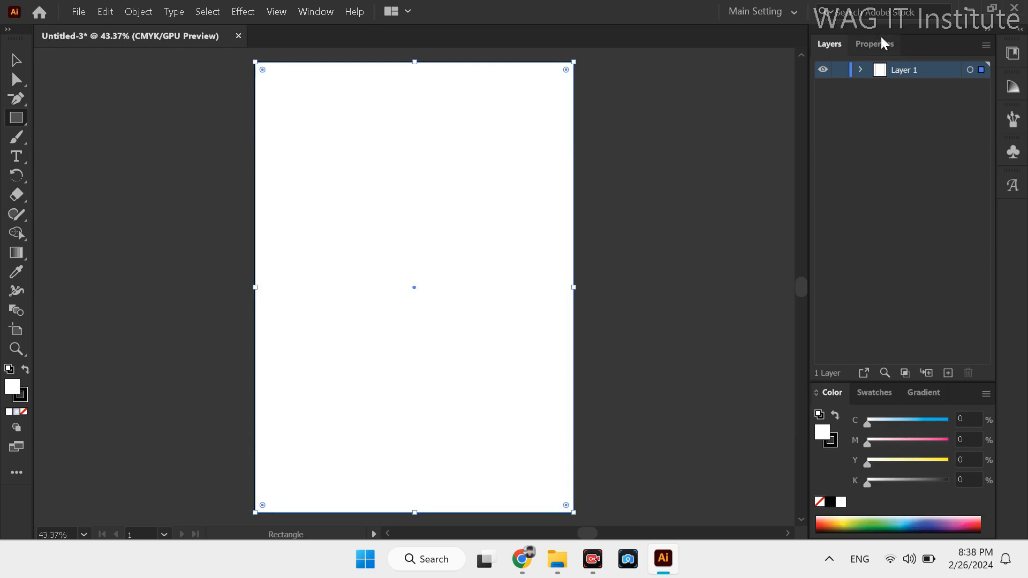
# Step: Fill the full-page background rectangle with a light gray swatch and remove its stroke
pyautogui.click(881, 38)
pyautogui.click(808, 221)
pyautogui.click(748, 324)
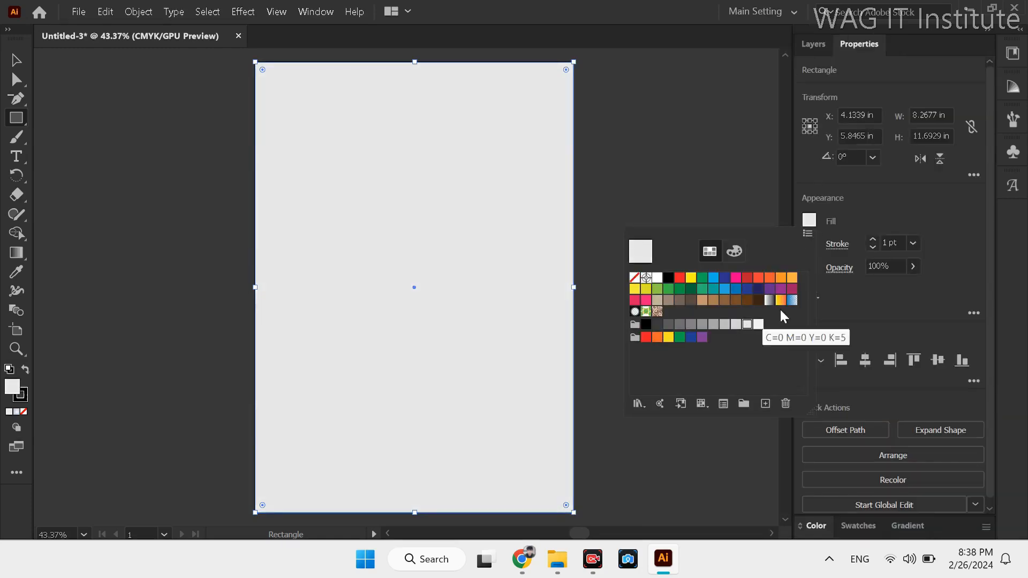
pyautogui.click(873, 247)
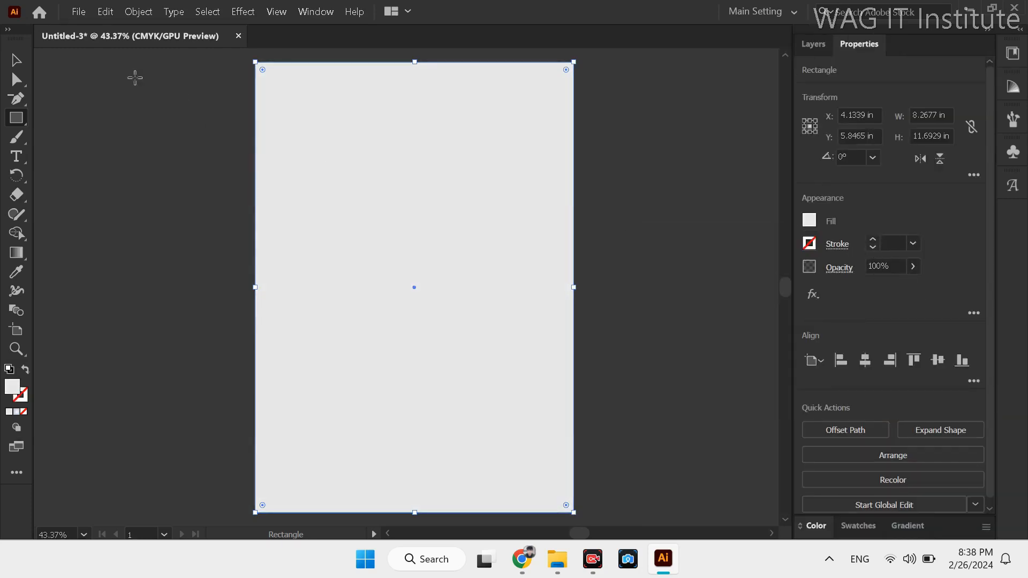
# Step: Draw a tall rectangle about 2.26 by 10.36 in along the page's left side and fully round its corners
pyautogui.click(16, 117)
pyautogui.moveTo(272, 90); pyautogui.dragTo(358, 489)
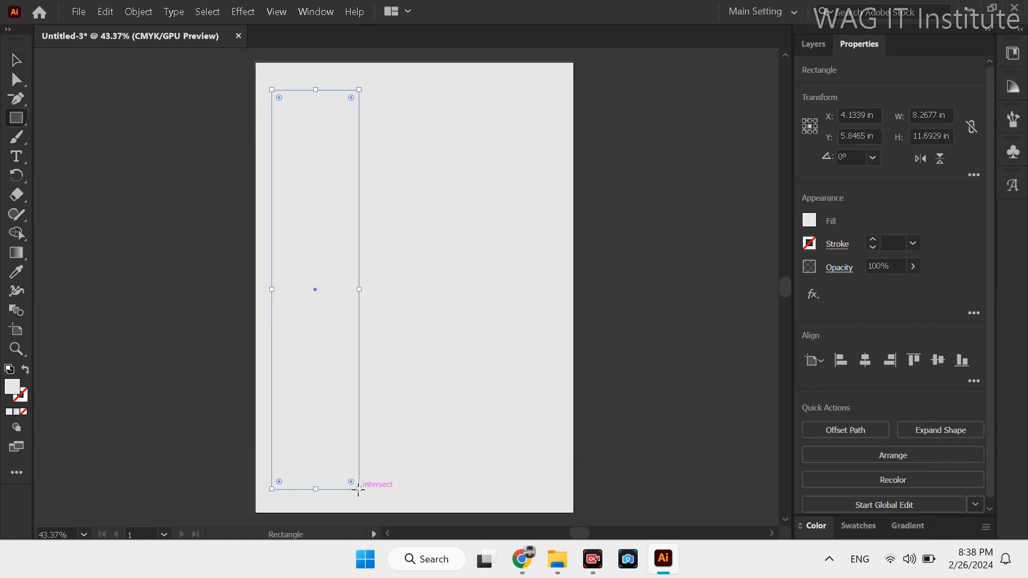
pyautogui.moveTo(350, 97); pyautogui.dragTo(299, 254)
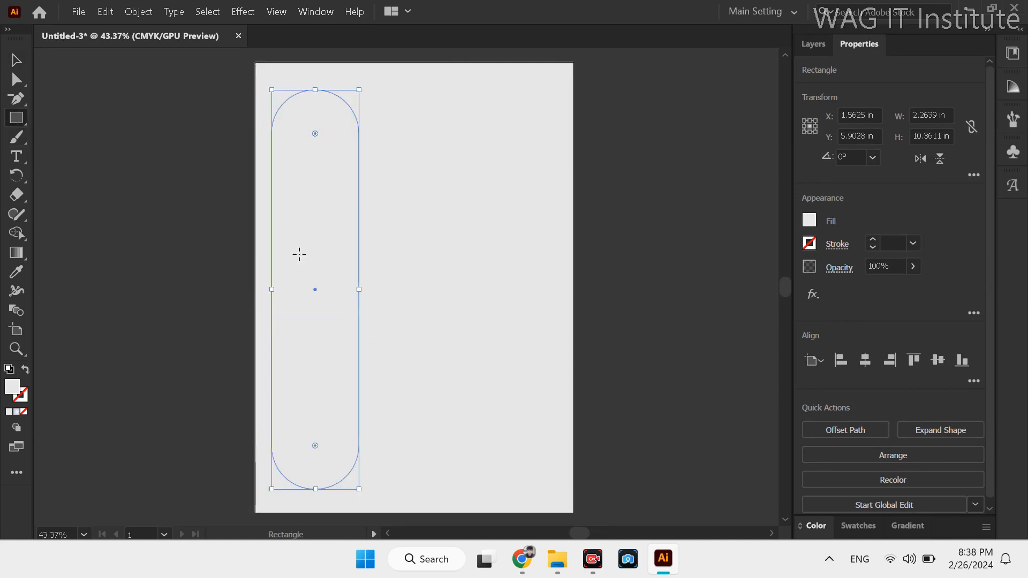
# Step: Center the rounded shape vertically on the page and widen it rightward to about 2.71 in
pyautogui.click(17, 60)
pyautogui.moveTo(358, 158); pyautogui.dragTo(360, 156)
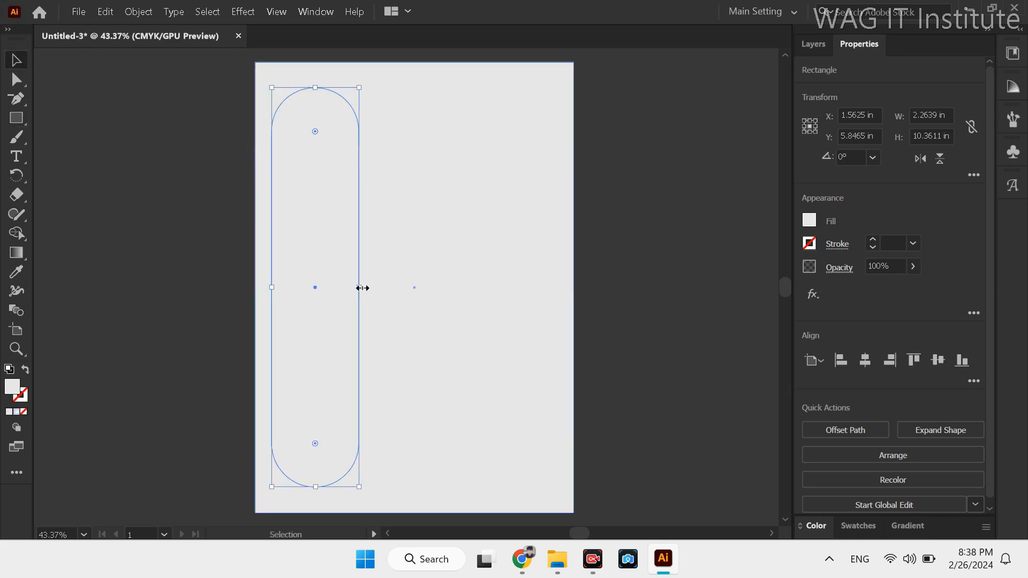
pyautogui.moveTo(362, 288); pyautogui.dragTo(376, 288)
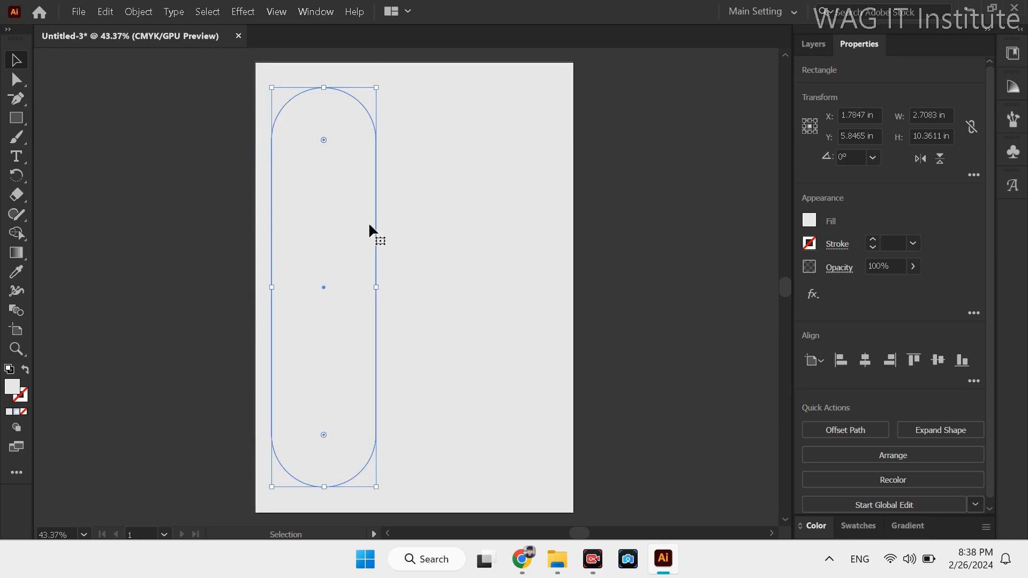
# Step: Fill the rounded vertical shape with the dark blue swatch and deselect it
pyautogui.click(810, 220)
pyautogui.click(725, 279)
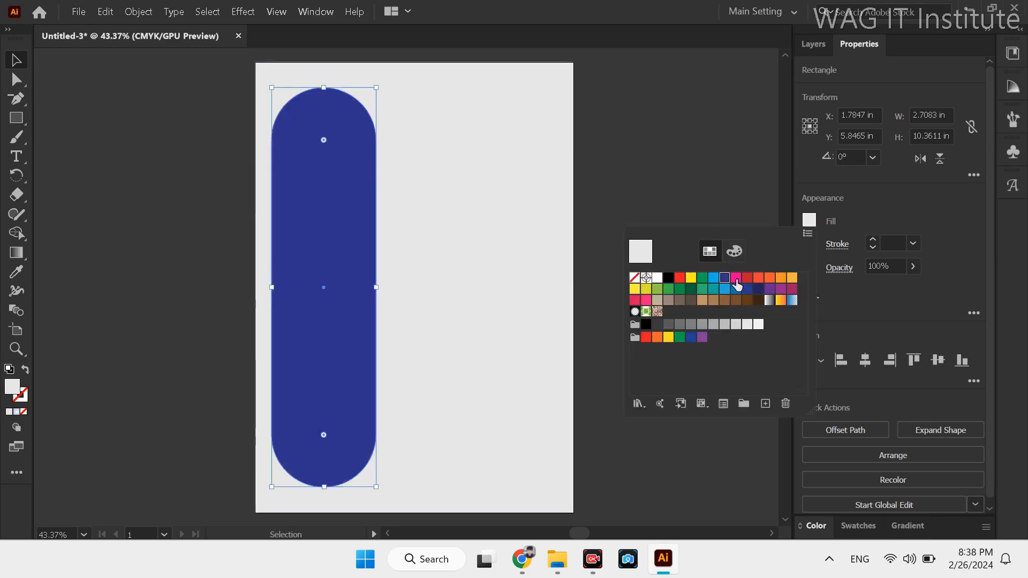
pyautogui.click(906, 200)
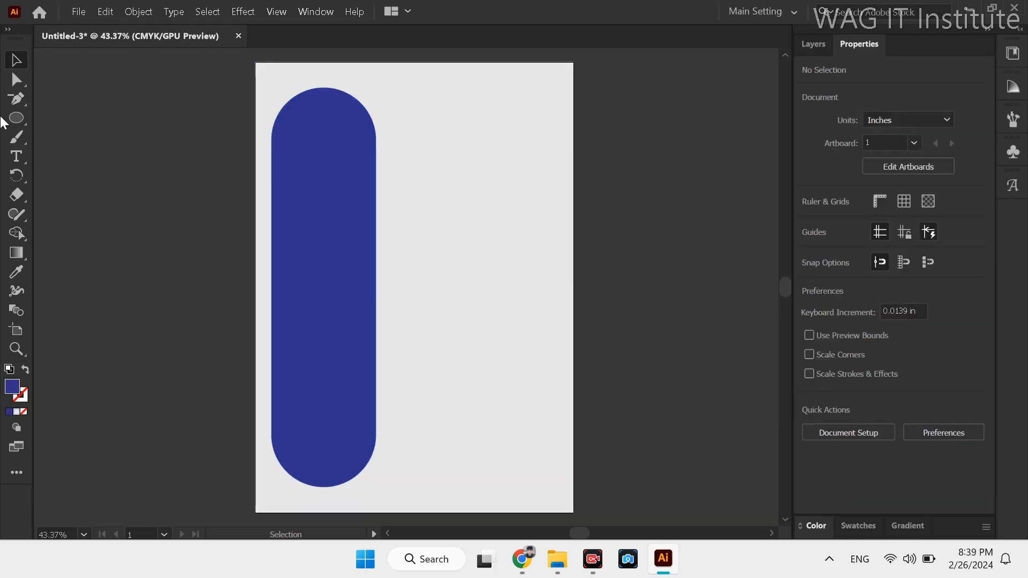
# Step: Draw a circle about 2.15 in across and center it inside the rounded upper end of the blue shape
pyautogui.click(15, 118)
pyautogui.moveTo(306, 142)
pyautogui.mouseDown()
pyautogui.moveTo(339, 165)
pyautogui.moveTo(355, 209)
pyautogui.moveTo(374, 211)
pyautogui.mouseUp()
pyautogui.press('v')
pyautogui.moveTo(333, 170); pyautogui.dragTo(324, 143)
# Step: Place the portrait photo from the Videos folder as a linked image over the blue shape's upper end, about 2.71 by 3.39 in
pyautogui.click(78, 12)
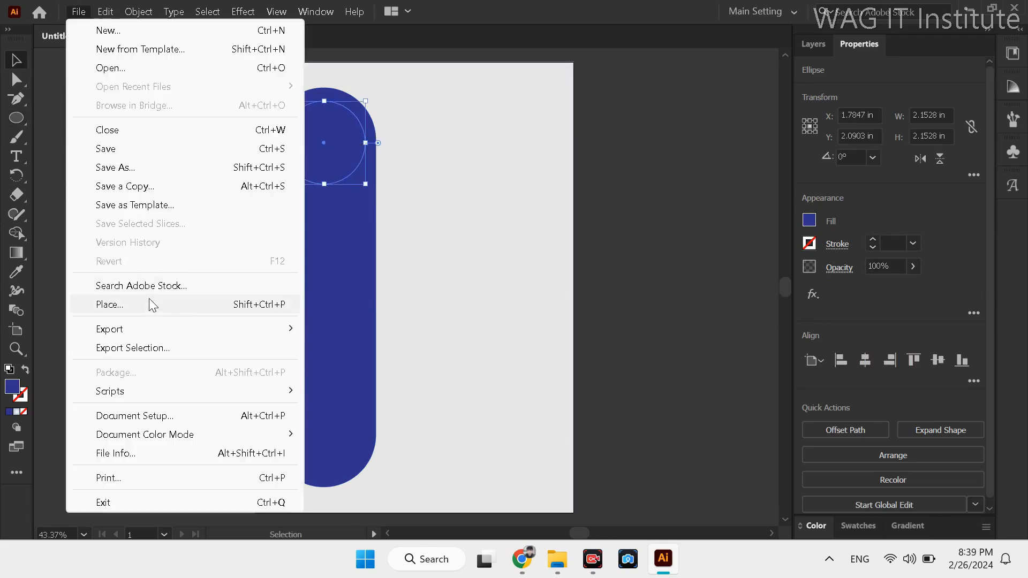
pyautogui.click(181, 300)
pyautogui.click(277, 134)
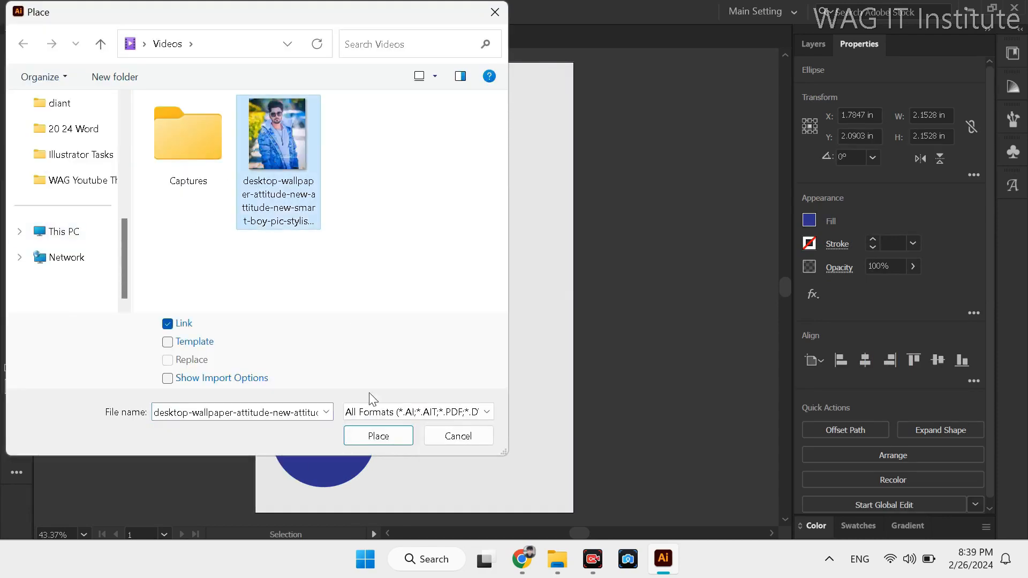
pyautogui.click(378, 436)
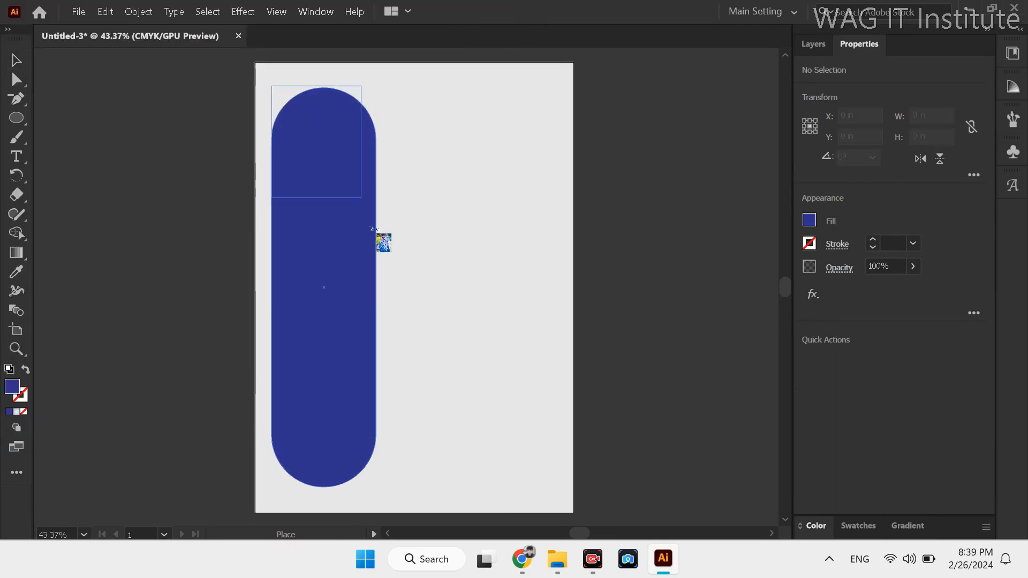
pyautogui.click(376, 239)
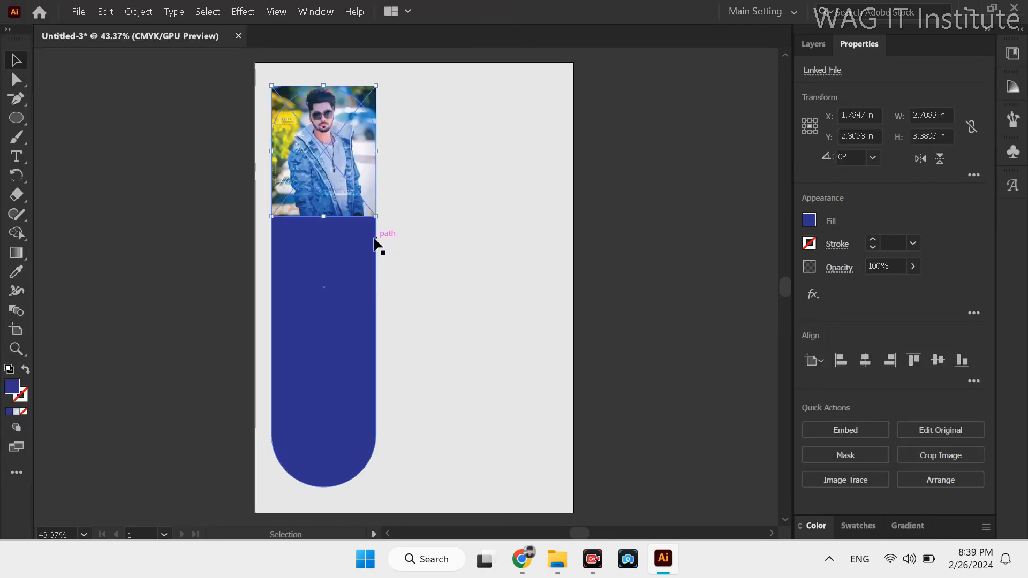
# Step: Move the photo to a new Layer 2 and the circle to a new Layer 3 above it
pyautogui.click(814, 44)
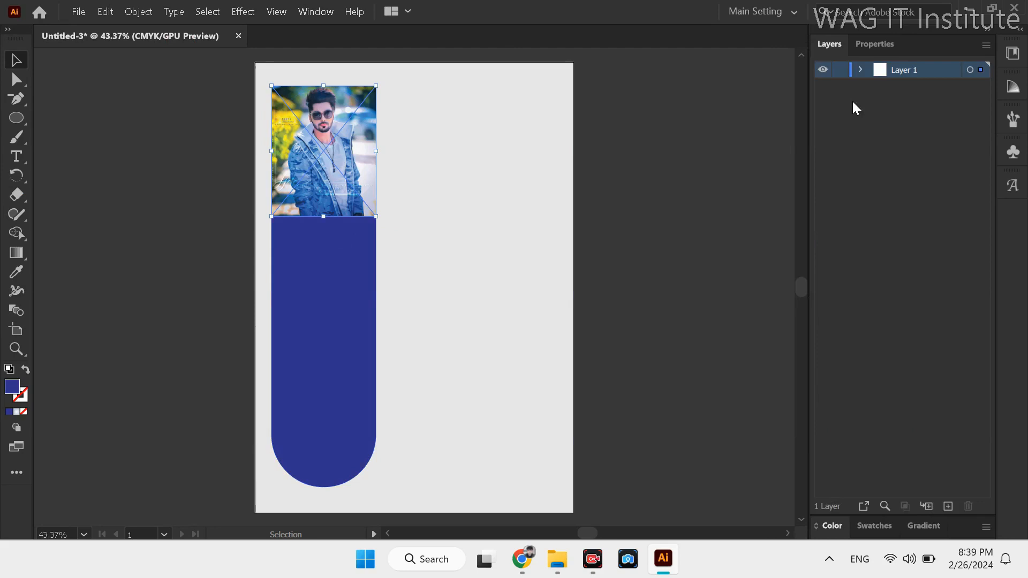
pyautogui.click(861, 70)
pyautogui.click(948, 506)
pyautogui.moveTo(922, 105); pyautogui.dragTo(911, 71)
pyautogui.click(948, 506)
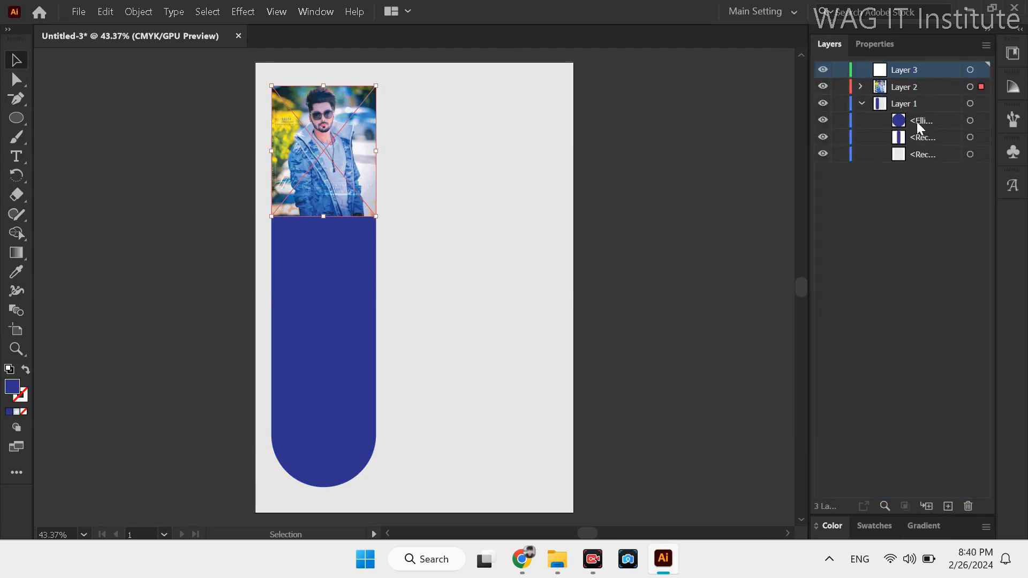
pyautogui.moveTo(919, 127); pyautogui.dragTo(905, 71)
pyautogui.click(861, 104)
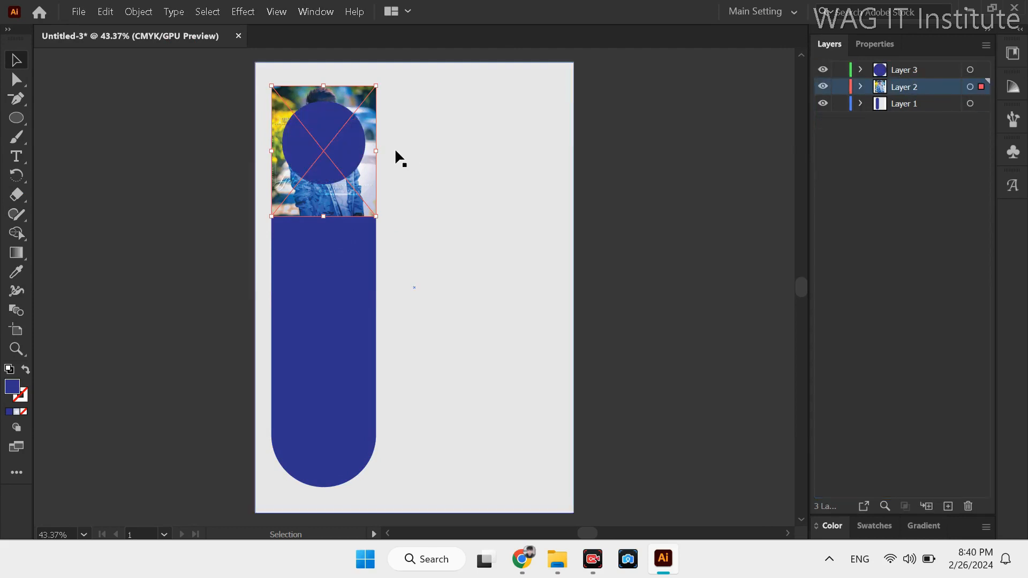
# Step: Select the circle together with the photo and make a clipping mask from them
pyautogui.keyDown('shift'); pyautogui.click(353, 140); pyautogui.keyUp('shift')
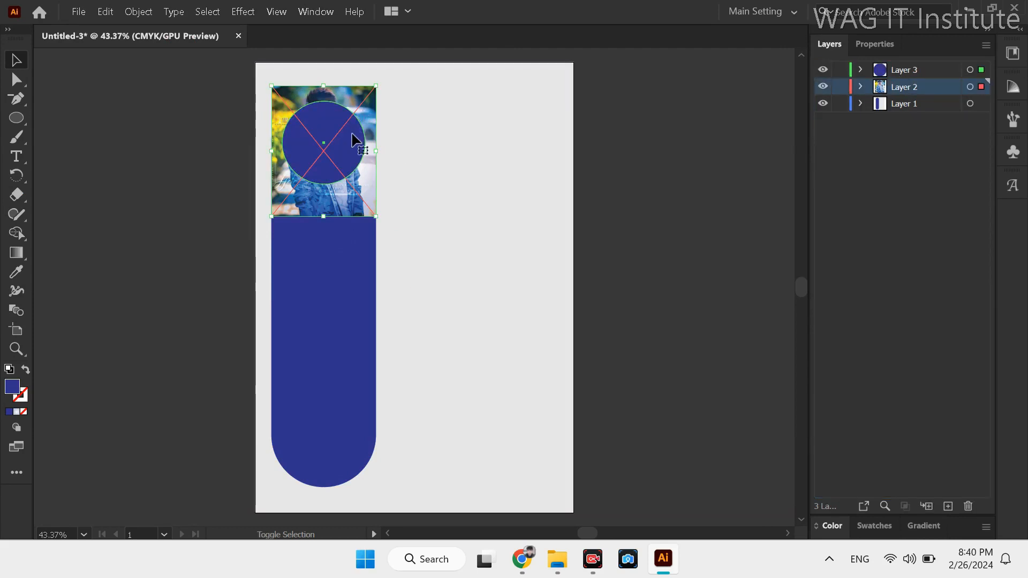
pyautogui.click(151, 10)
pyautogui.moveTo(243, 450)
pyautogui.click(420, 448)
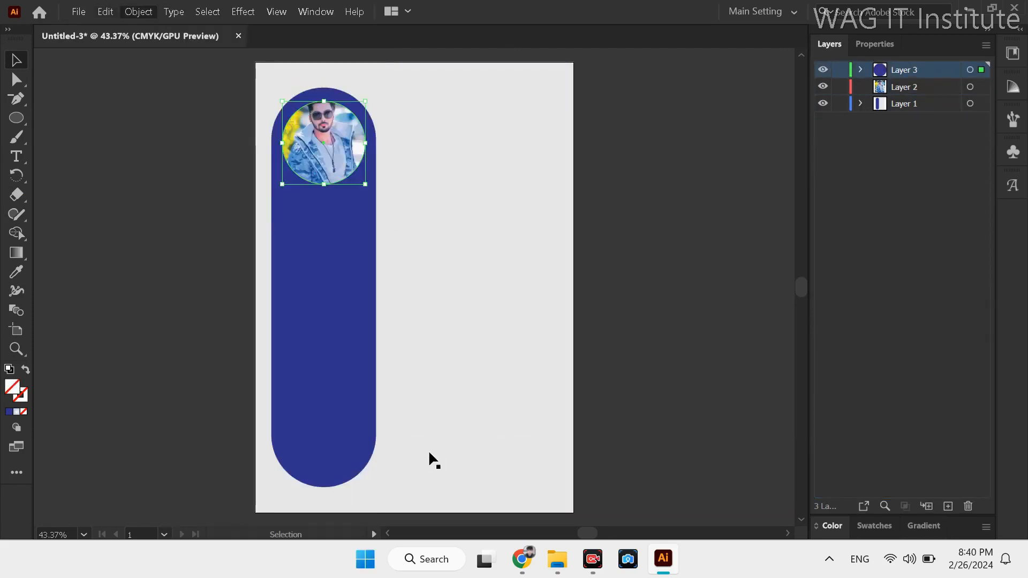
# Step: Shift the photo slightly down inside the circular mask to frame the face, and leave isolation mode
pyautogui.doubleClick(316, 148)
pyautogui.moveTo(325, 141); pyautogui.dragTo(327, 155)
pyautogui.doubleClick(282, 165)
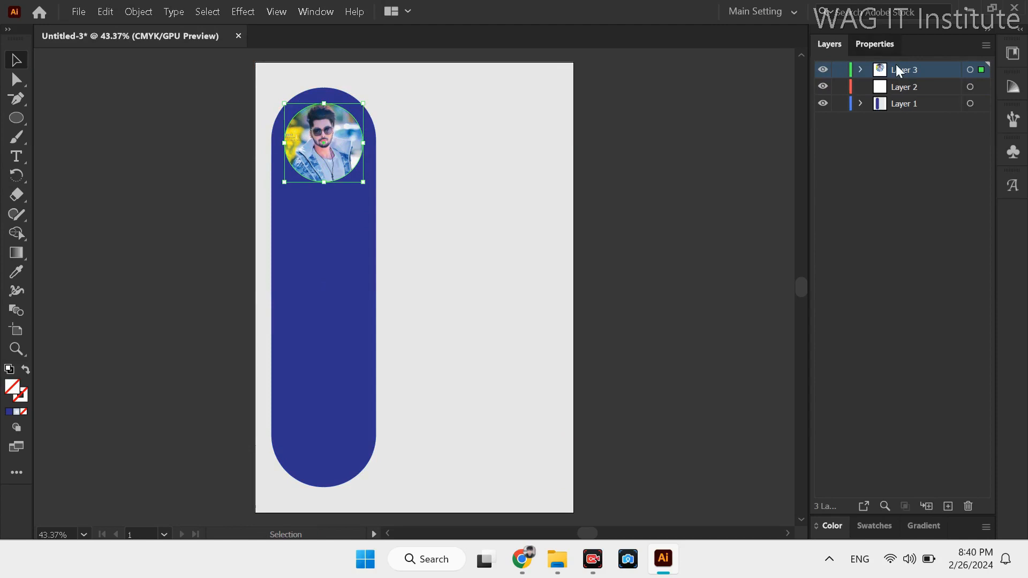
# Step: Give the circular photo clip group an orange 12 pt stroke
pyautogui.click(875, 44)
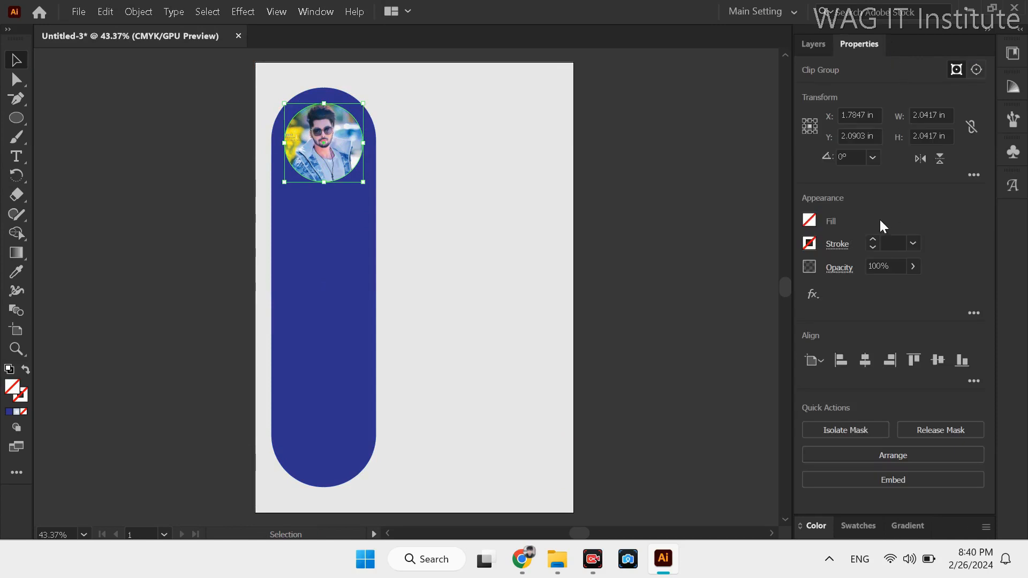
pyautogui.click(809, 244)
pyautogui.click(792, 302)
pyautogui.click(873, 239)
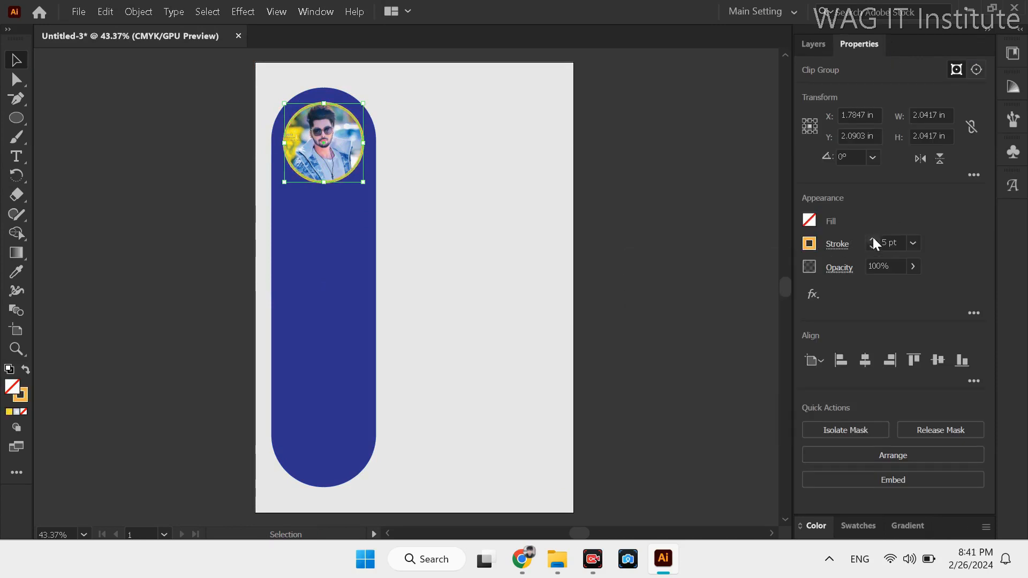
pyautogui.click(873, 239)
pyautogui.click(873, 240)
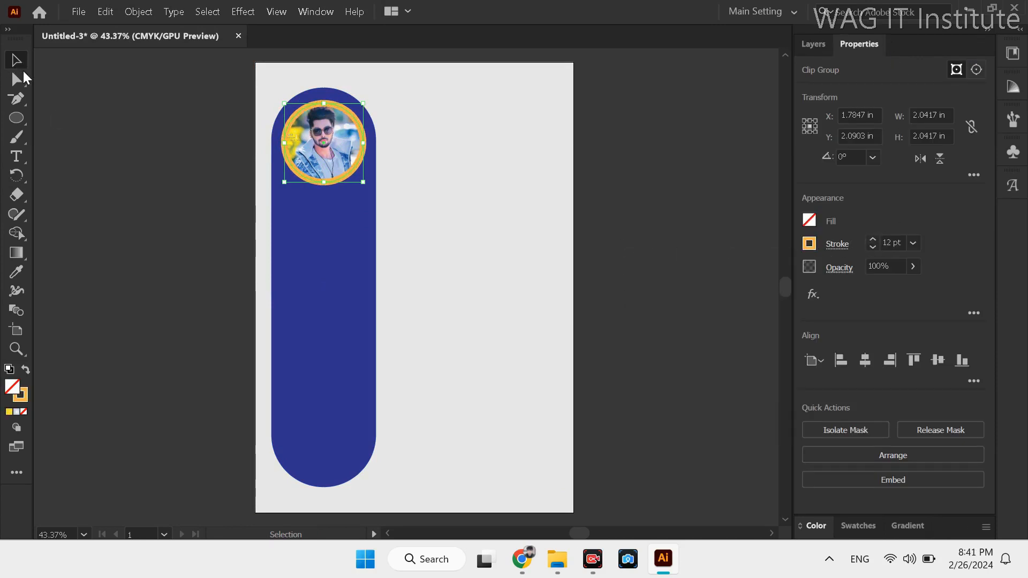
# Step: Add the person's full name as a text line below the circular photo, in News701 BT Bold at 20 pt
pyautogui.click(501, 298)
pyautogui.press('t')
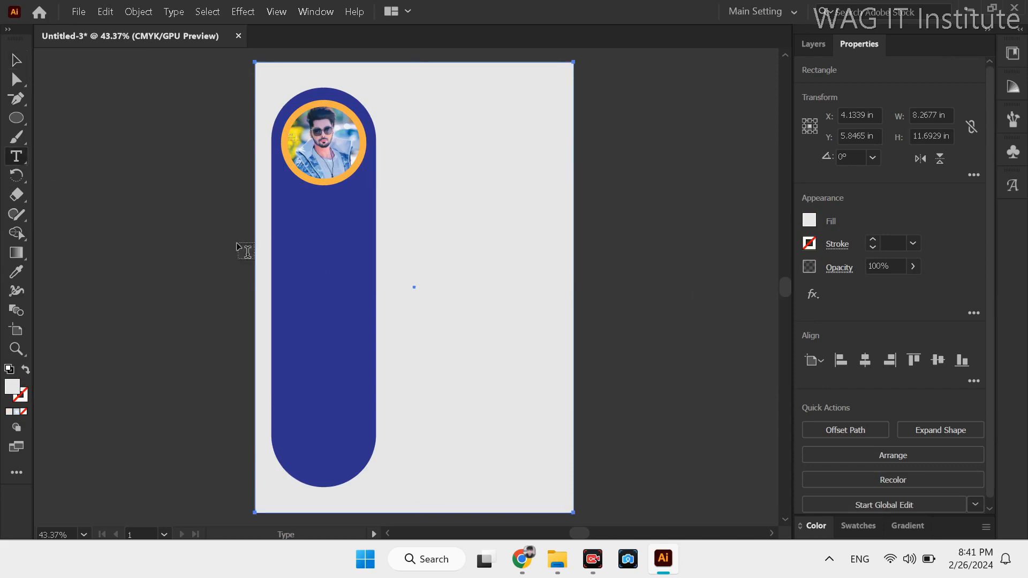
pyautogui.click(286, 198)
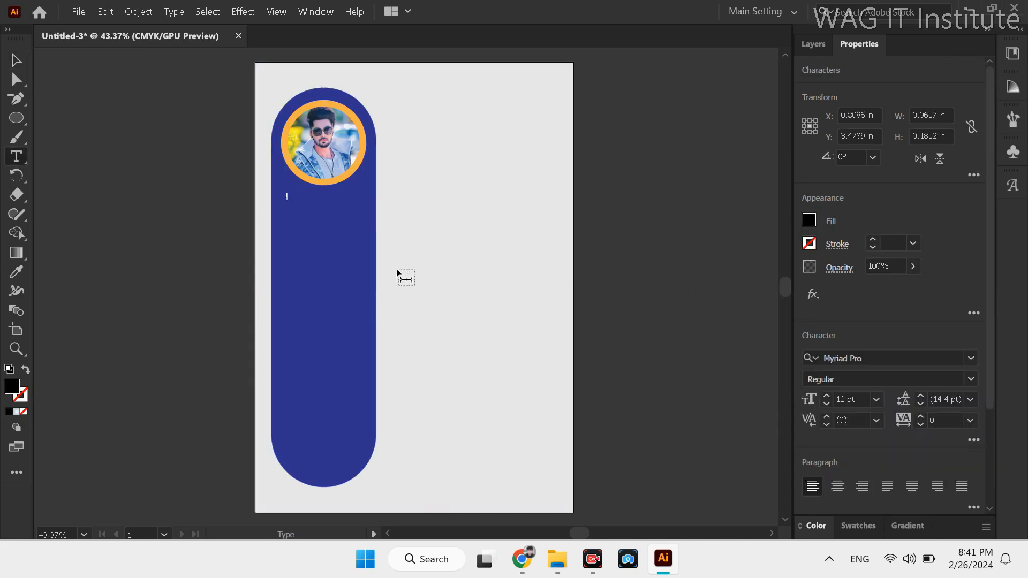
pyautogui.hotkey('ctrl', 'a')
pyautogui.scroll(-1, 855, 359)
pyautogui.click(825, 396)
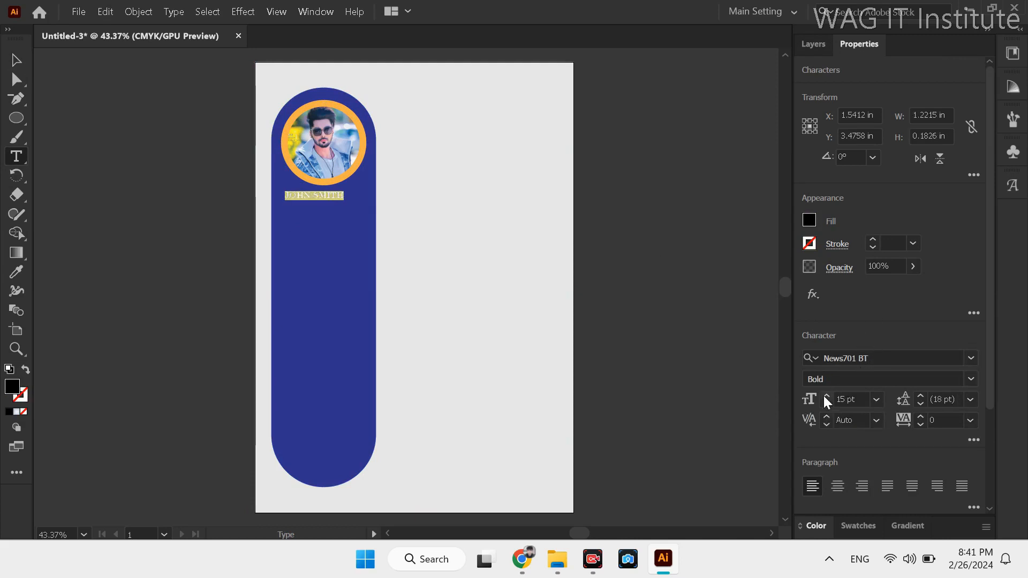
pyautogui.click(825, 395)
pyautogui.click(825, 395)
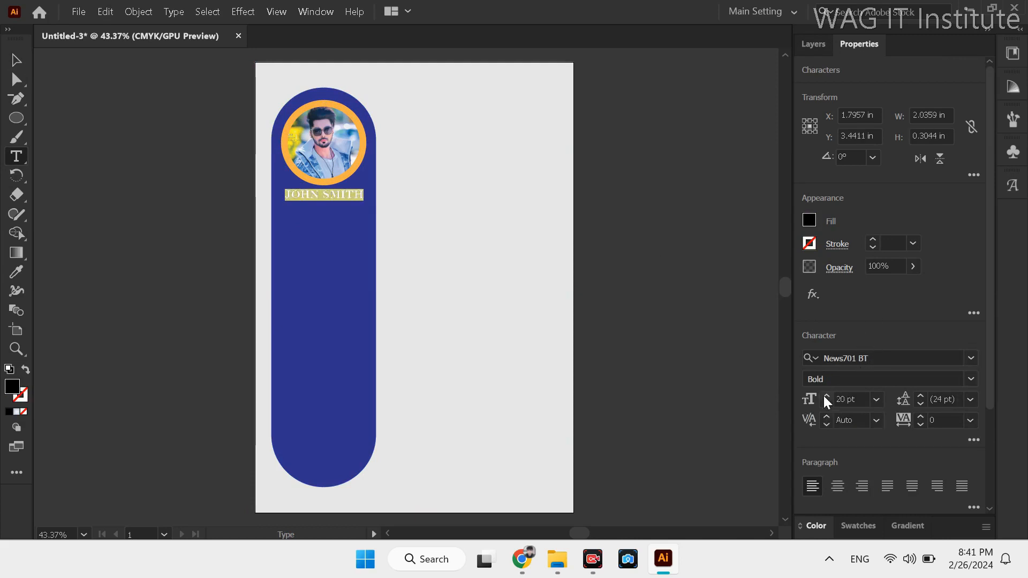
# Step: Change the name text's font to Cascadia Code Bold and set its size to 22 pt
pyautogui.click(971, 358)
pyautogui.click(1014, 435)
pyautogui.scroll(-1, 991, 433)
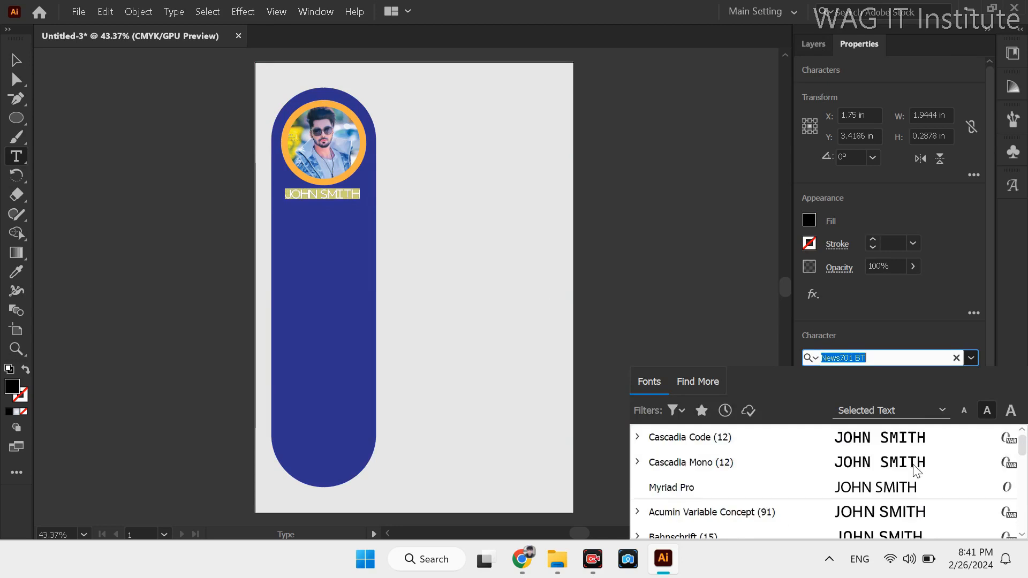
pyautogui.click(872, 435)
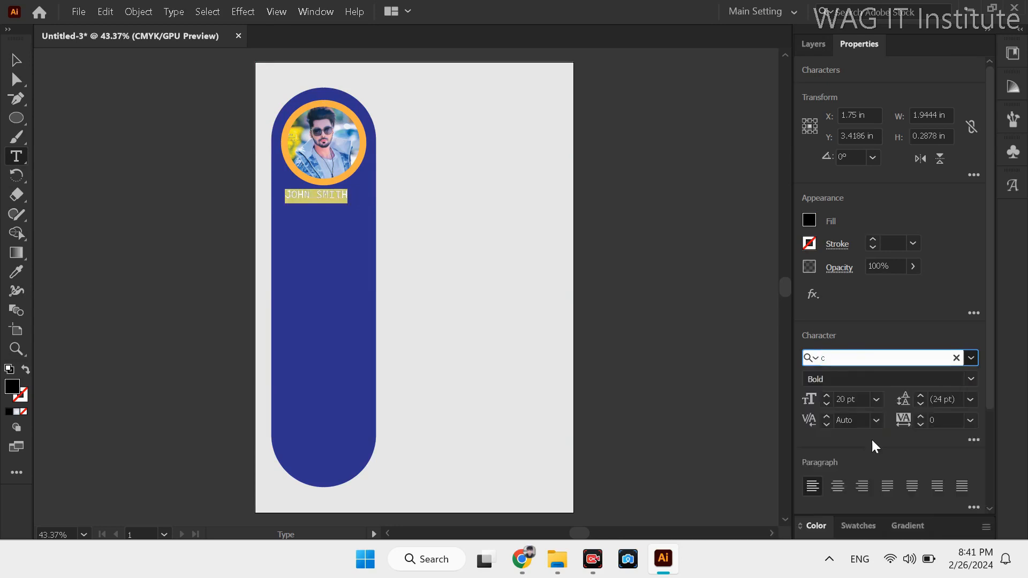
pyautogui.click(826, 396)
pyautogui.click(950, 379)
pyautogui.click(853, 258)
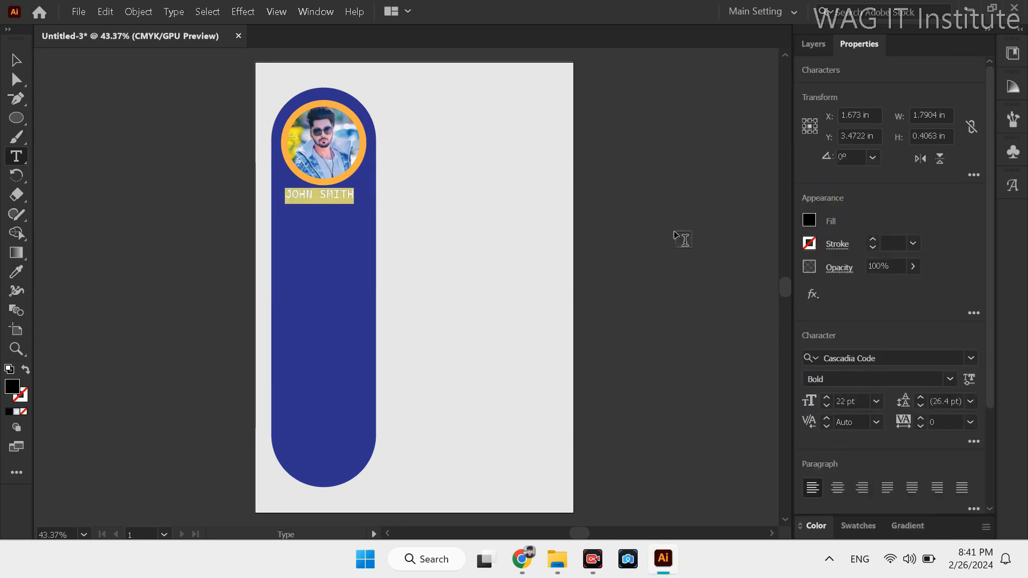
# Step: Color the first name orange to match the photo ring and the last name white
pyautogui.click(323, 193)
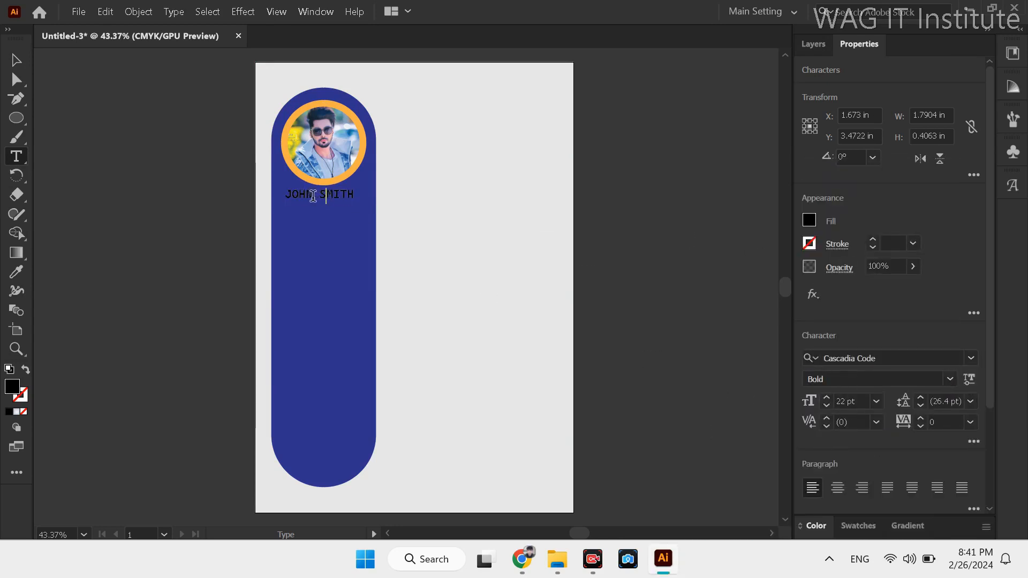
pyautogui.click(808, 221)
pyautogui.click(792, 277)
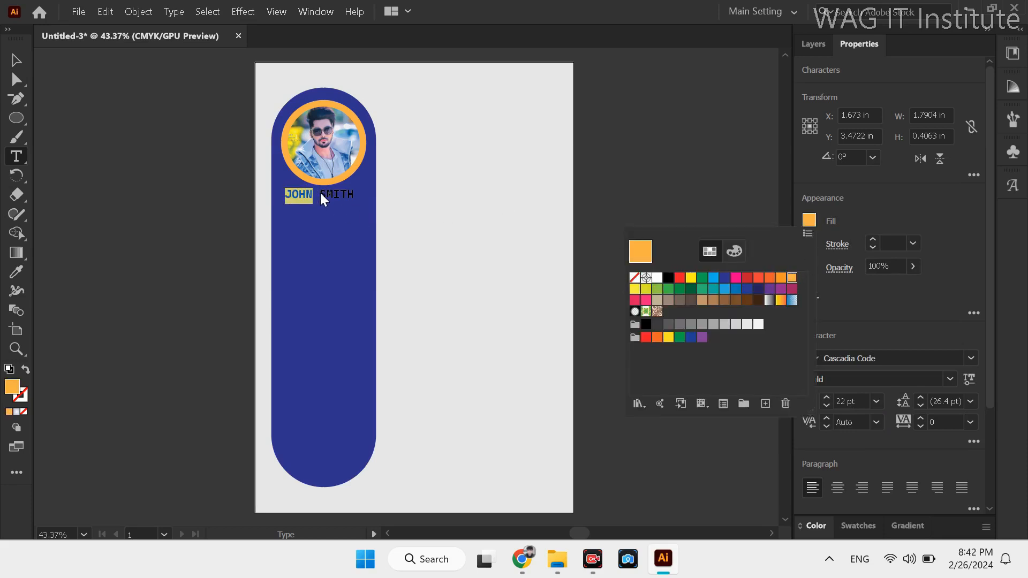
pyautogui.moveTo(319, 192); pyautogui.dragTo(355, 195)
pyautogui.click(808, 220)
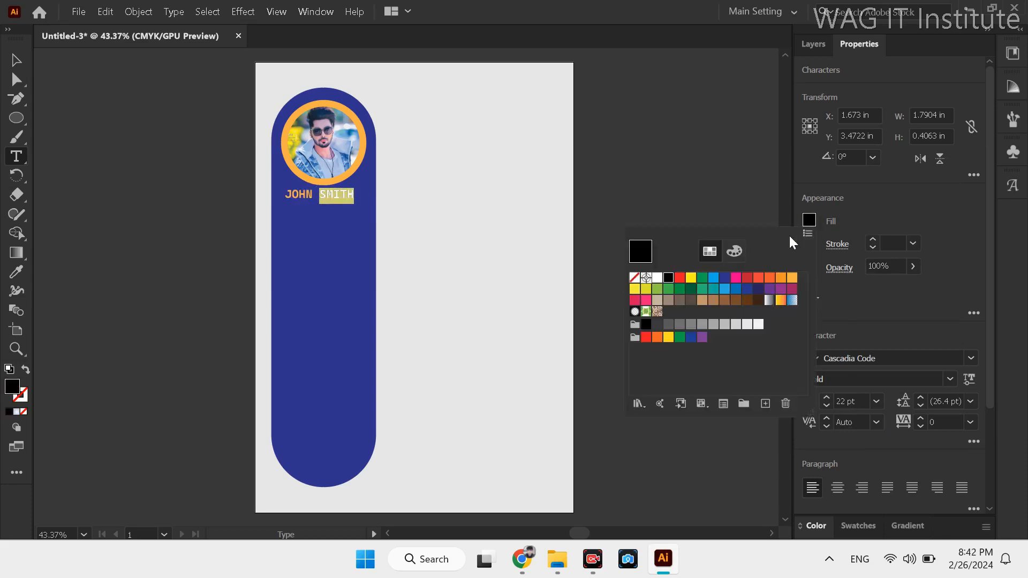
pyautogui.click(657, 277)
# Step: Enlarge the whole name text to 26 pt and move it slightly down to sit centered below the photo
pyautogui.click(317, 192)
pyautogui.hotkey('ctrl', 'a')
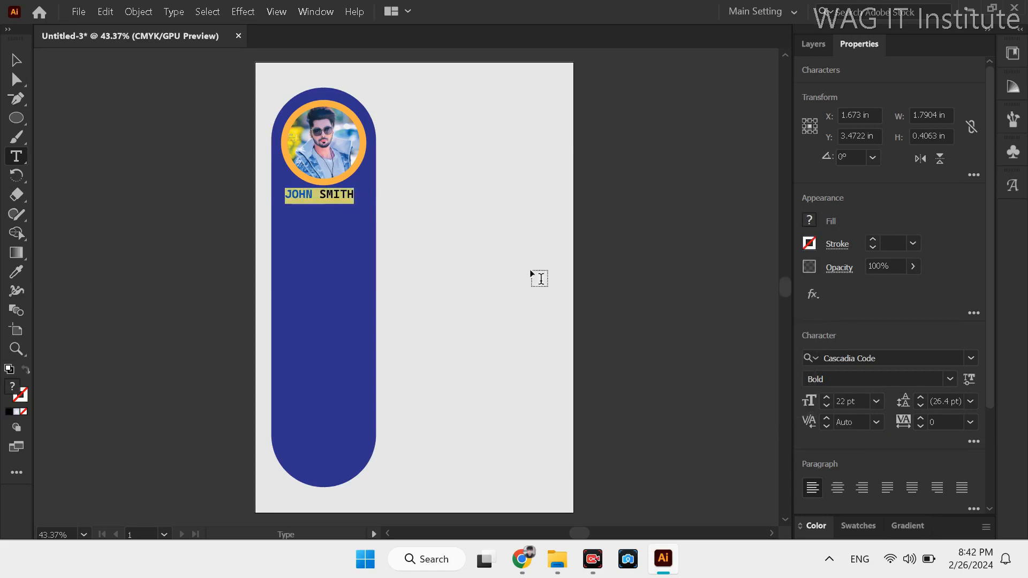
pyautogui.click(827, 398)
pyautogui.click(828, 398)
pyautogui.click(827, 399)
pyautogui.click(827, 398)
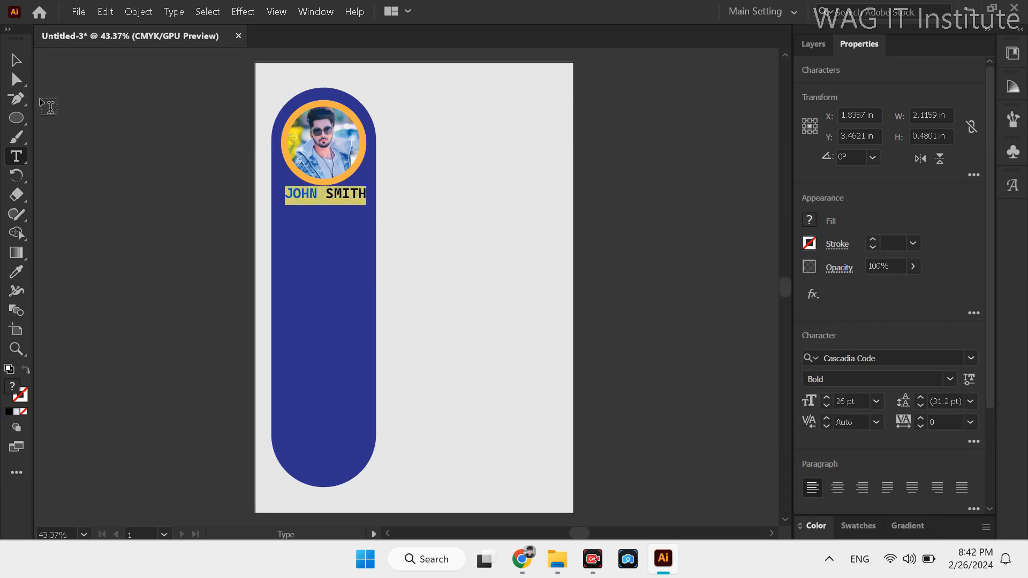
pyautogui.click(16, 60)
pyautogui.moveTo(357, 203); pyautogui.dragTo(353, 207)
pyautogui.click(49, 105)
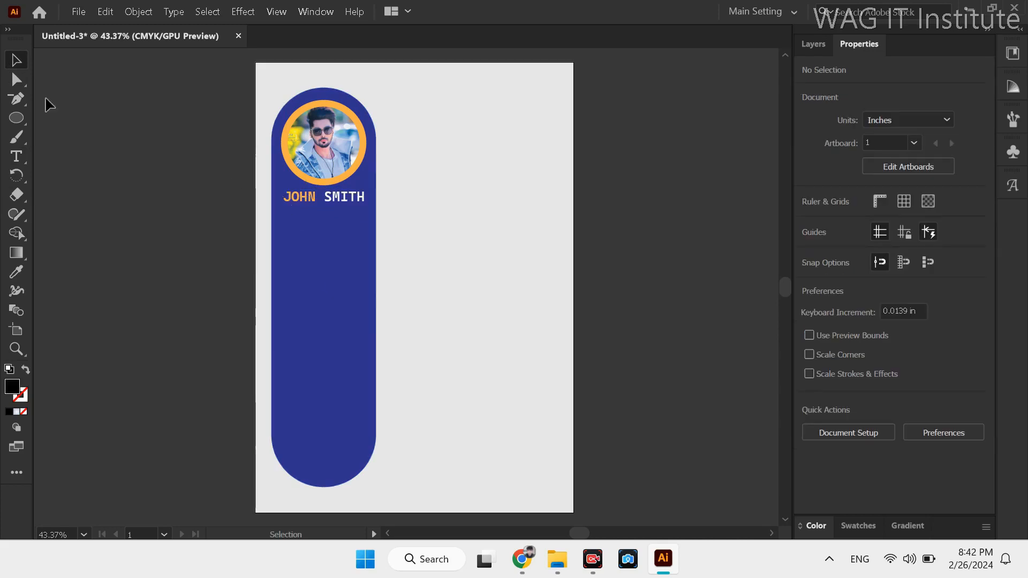
# Step: Draw a horizontal rectangle about 2.54 by 0.53 in below the name, overlapping the blue shape's left edge
pyautogui.moveTo(15, 116); pyautogui.dragTo(48, 118)
pyautogui.moveTo(266, 213); pyautogui.dragTo(365, 233)
pyautogui.click(17, 60)
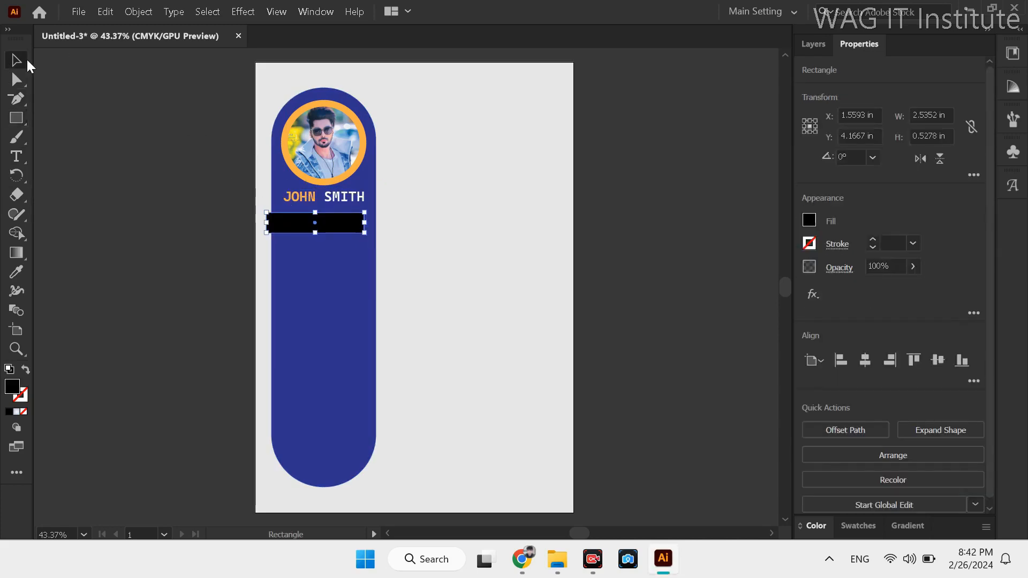
# Step: Round the black bar's upper-right corner and extend its left end slightly to make it about 2.56 in wide
pyautogui.press('a')
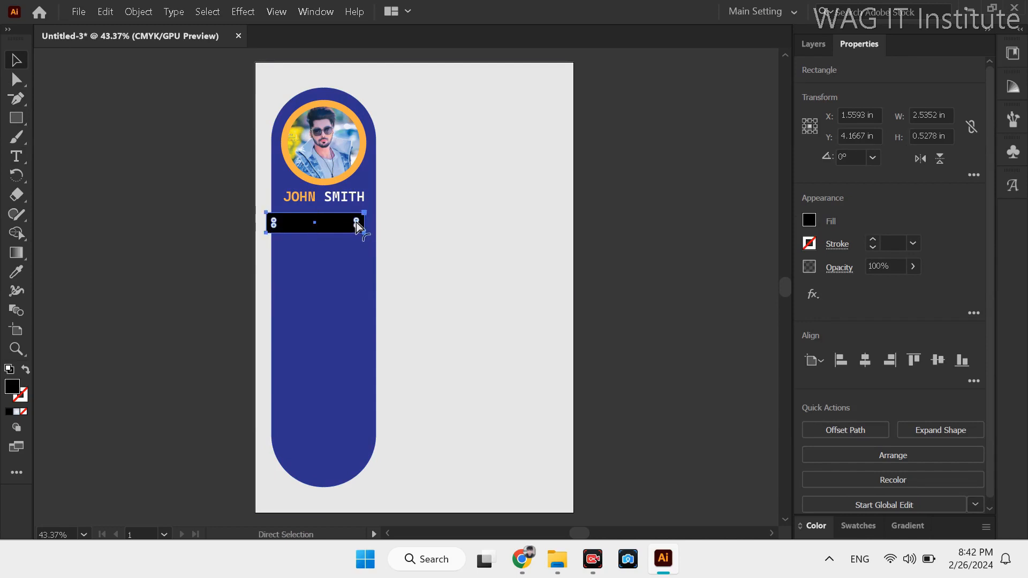
pyautogui.moveTo(356, 221); pyautogui.dragTo(340, 246)
pyautogui.press('v')
pyautogui.hotkey('ctrl', '1')
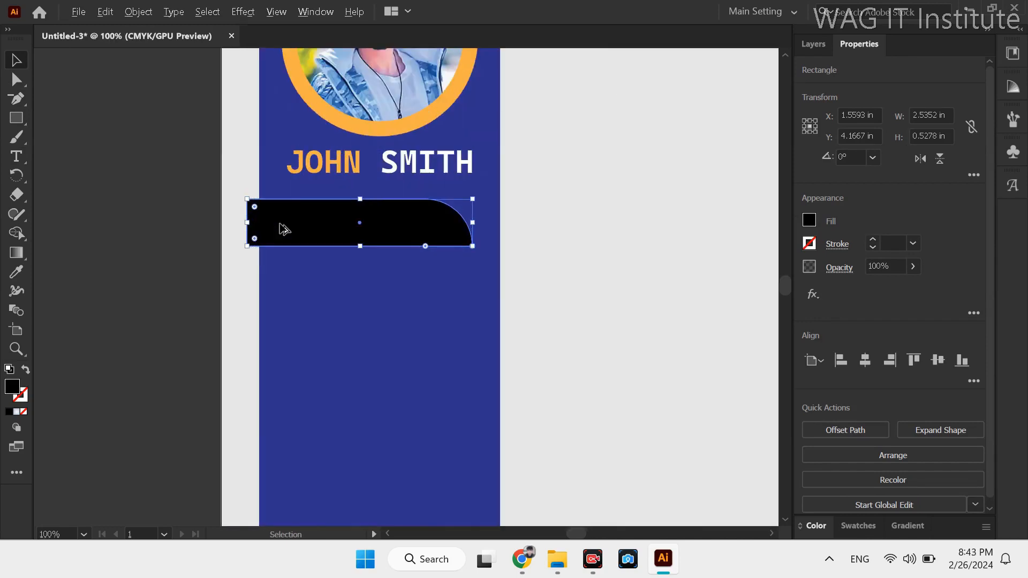
pyautogui.moveTo(248, 224)
pyautogui.mouseDown()
pyautogui.moveTo(239, 223)
pyautogui.moveTo(248, 223)
pyautogui.moveTo(236, 173)
pyautogui.moveTo(244, 176)
pyautogui.mouseUp()
# Step: Create a fold triangle above the bar's left end from a rectangle about 0.16 by 0.26 in, deleting its upper-left anchor point
pyautogui.press('m')
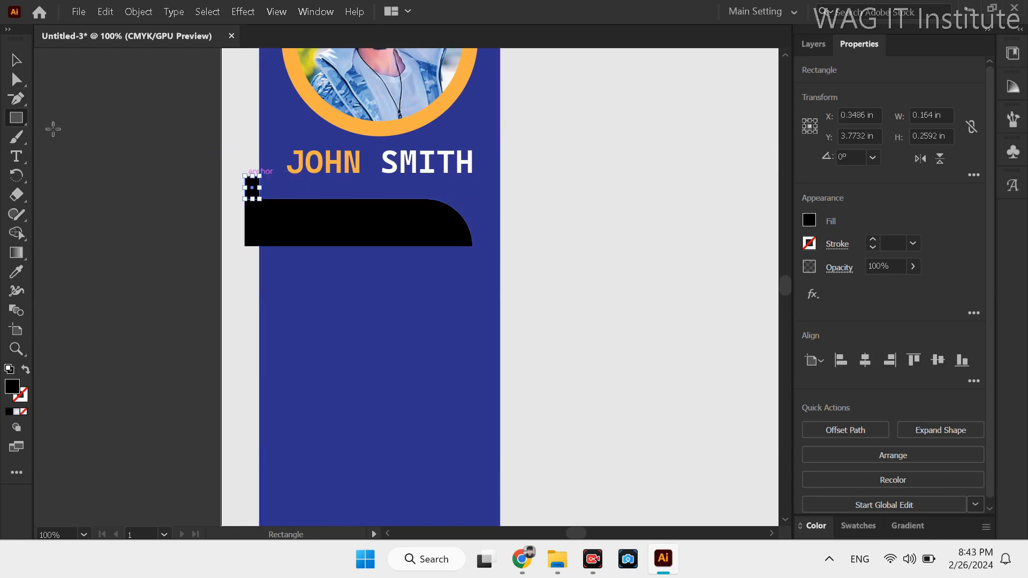
pyautogui.moveTo(12, 102); pyautogui.dragTo(106, 183)
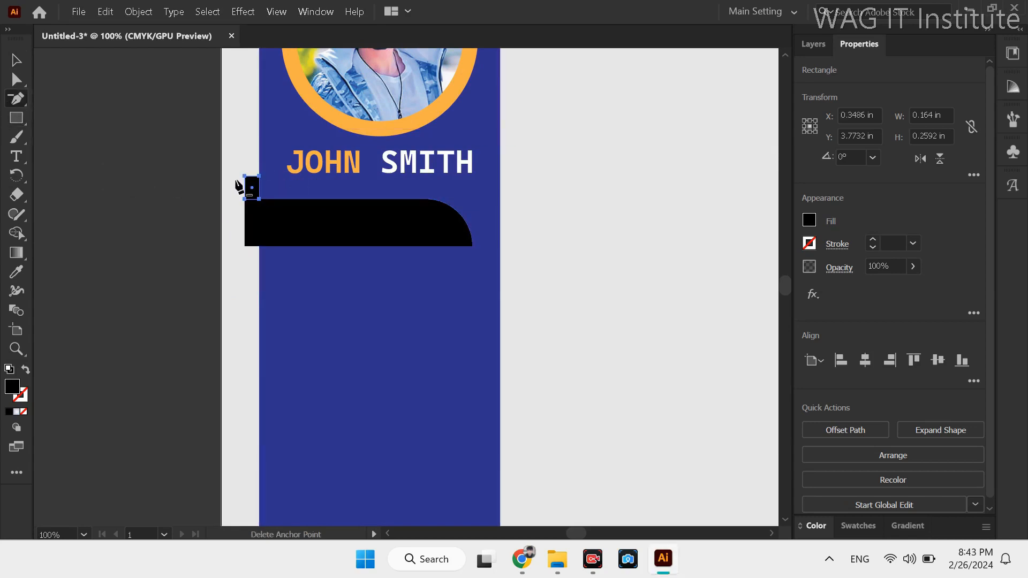
pyautogui.click(245, 176)
# Step: Fill the small fold triangle brown and the rounded bar the same orange as the photo ring
pyautogui.click(809, 220)
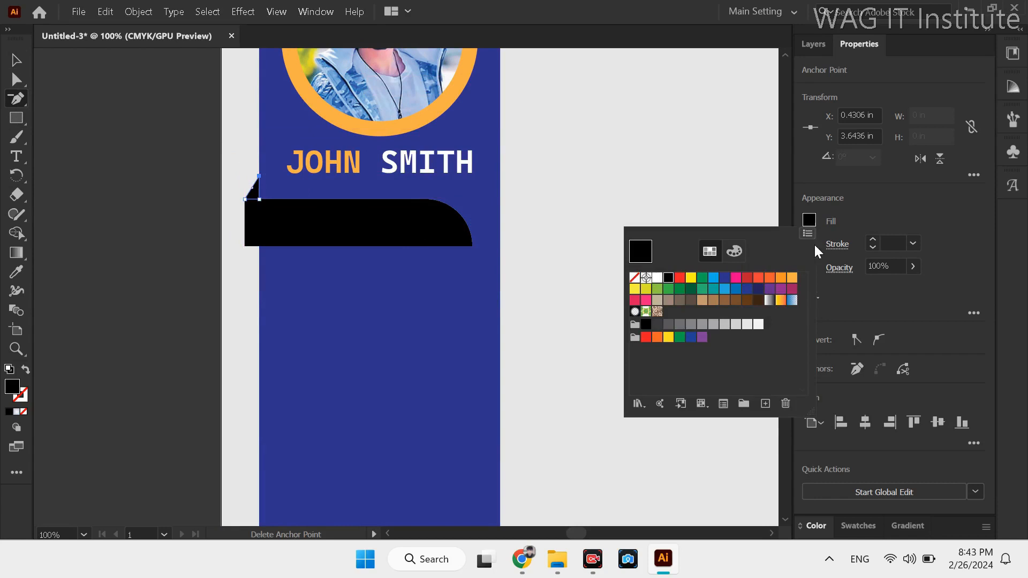
pyautogui.click(725, 300)
pyautogui.press('Escape')
pyautogui.press('v')
pyautogui.click(355, 232)
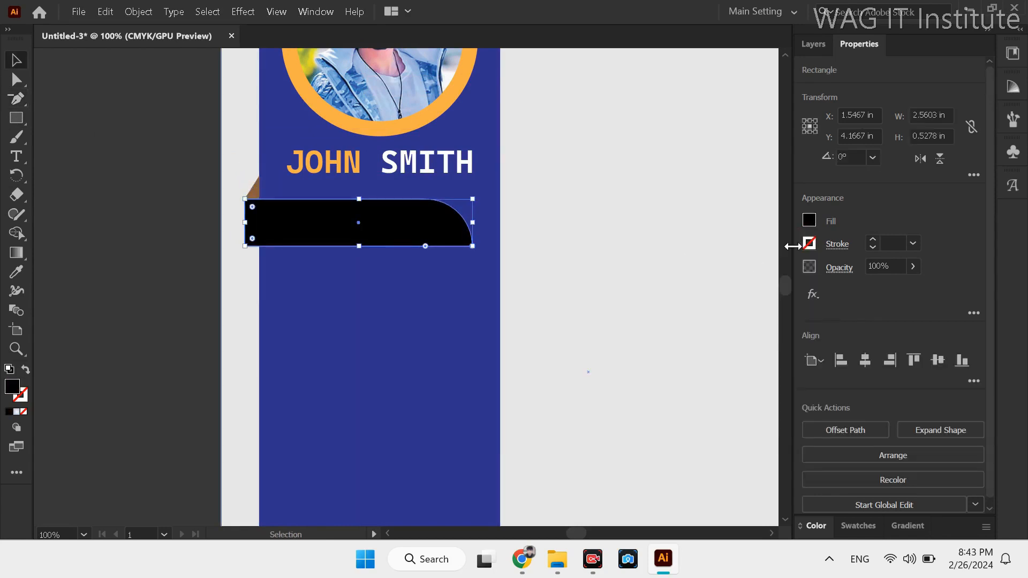
pyautogui.click(809, 220)
pyautogui.click(793, 279)
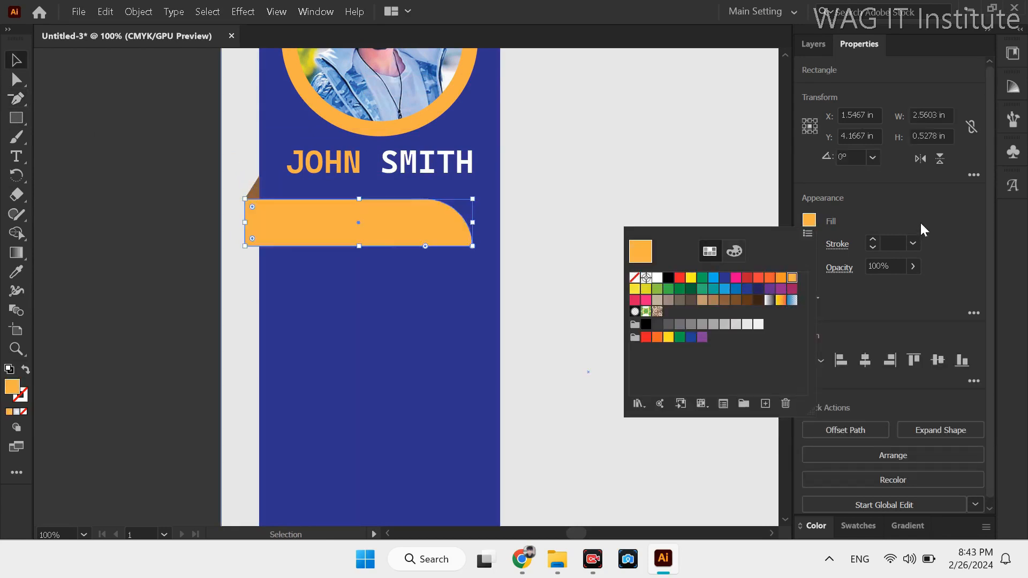
# Step: Add the job title text "UX/UI DESIGNER" over the orange bar
pyautogui.click(16, 156)
pyautogui.click(285, 216)
pyautogui.write('UX')
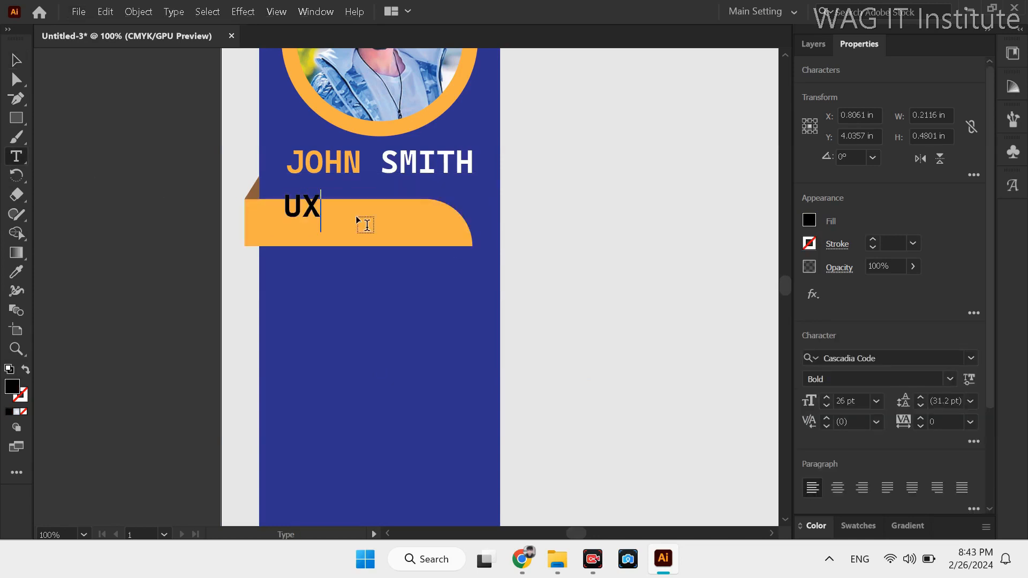
pyautogui.write('/UI DESIGNER')
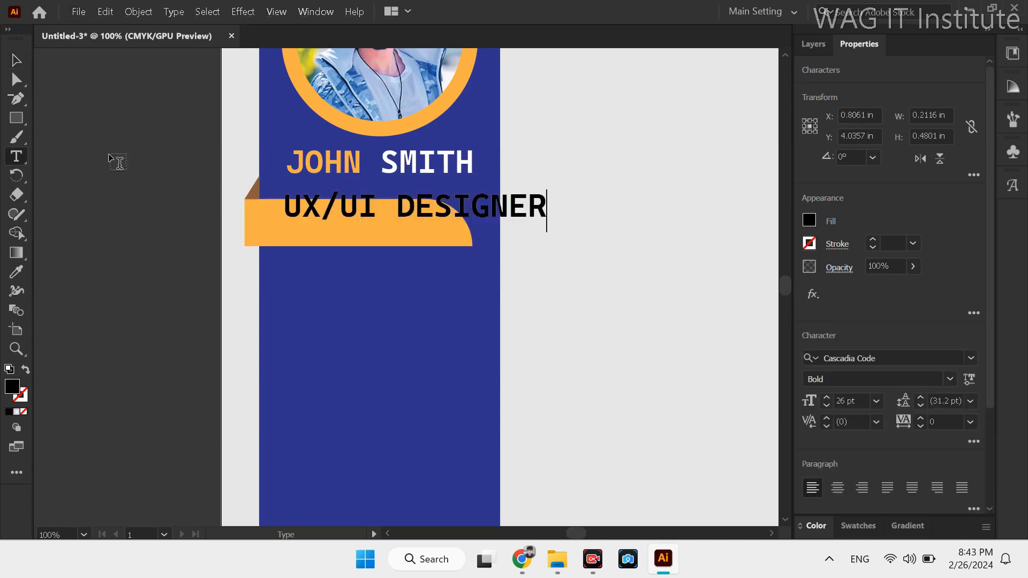
# Step: Change the job title's font to Cascadia Mono Bold
pyautogui.hotkey('ctrl', 'a')
pyautogui.scroll(-1, 860, 384)
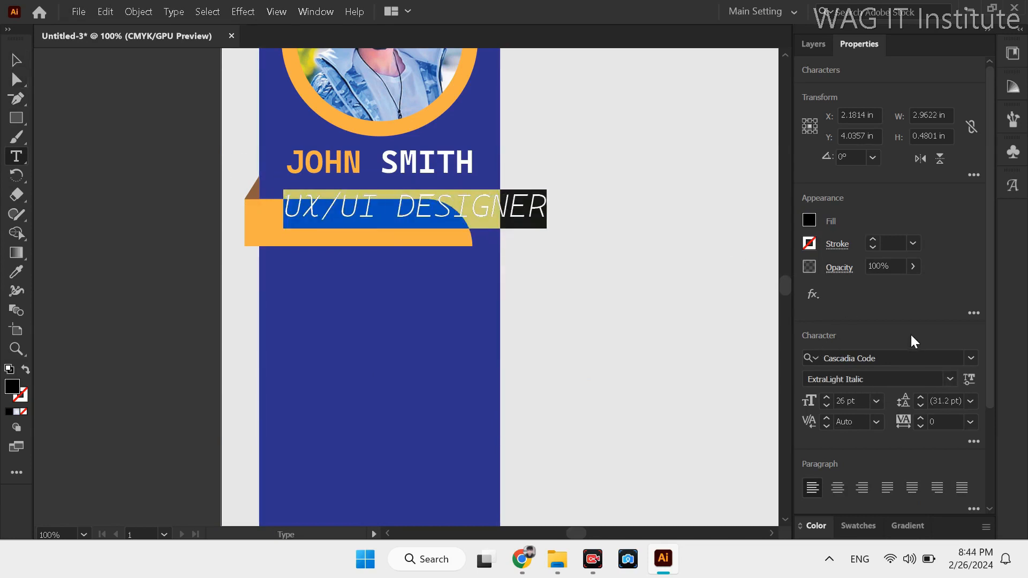
pyautogui.scroll(-3, 908, 328)
pyautogui.click(970, 231)
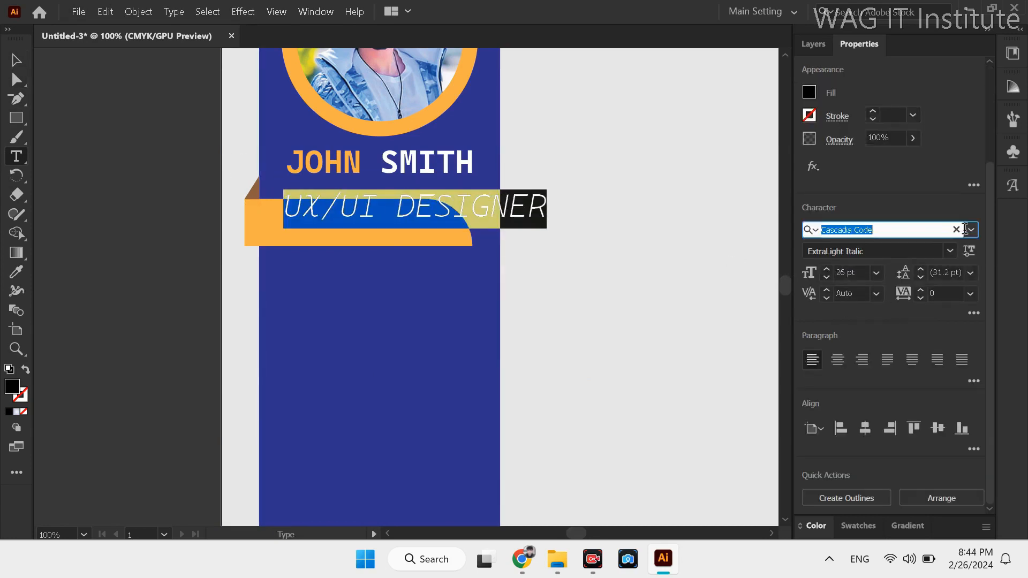
pyautogui.click(875, 415)
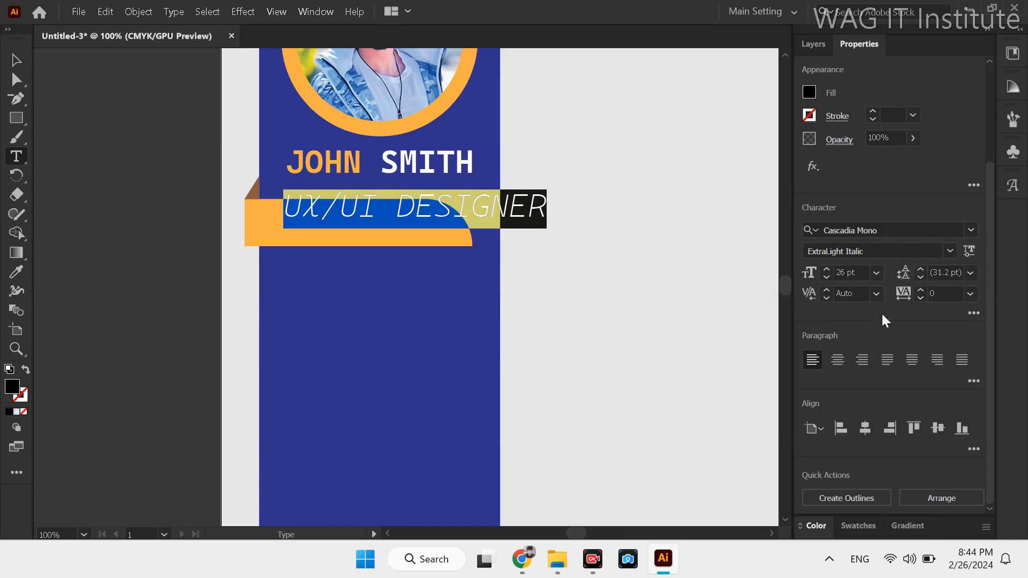
pyautogui.click(943, 250)
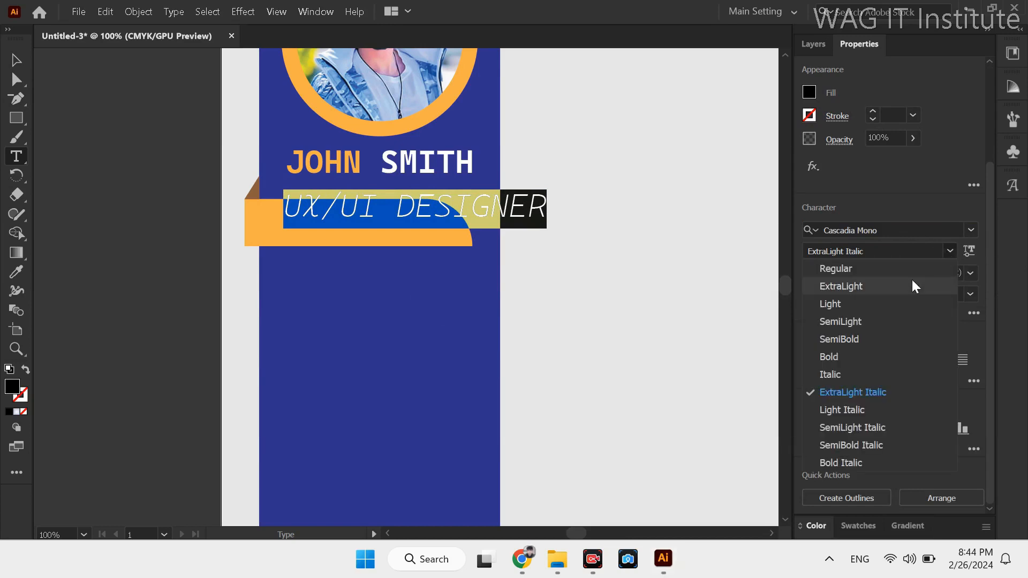
pyautogui.click(866, 357)
# Step: Reduce the job title to 20 pt and center it on the orange bar
pyautogui.click(825, 278)
pyautogui.click(825, 278)
pyautogui.click(826, 277)
pyautogui.click(826, 278)
pyautogui.click(826, 278)
pyautogui.click(826, 278)
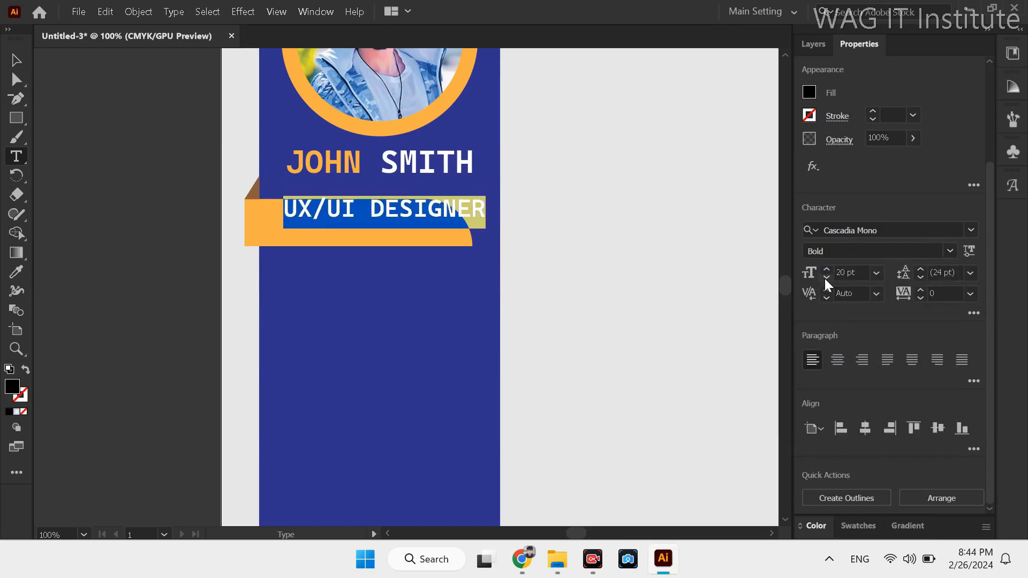
pyautogui.click(826, 278)
pyautogui.click(16, 60)
pyautogui.moveTo(374, 211); pyautogui.dragTo(353, 223)
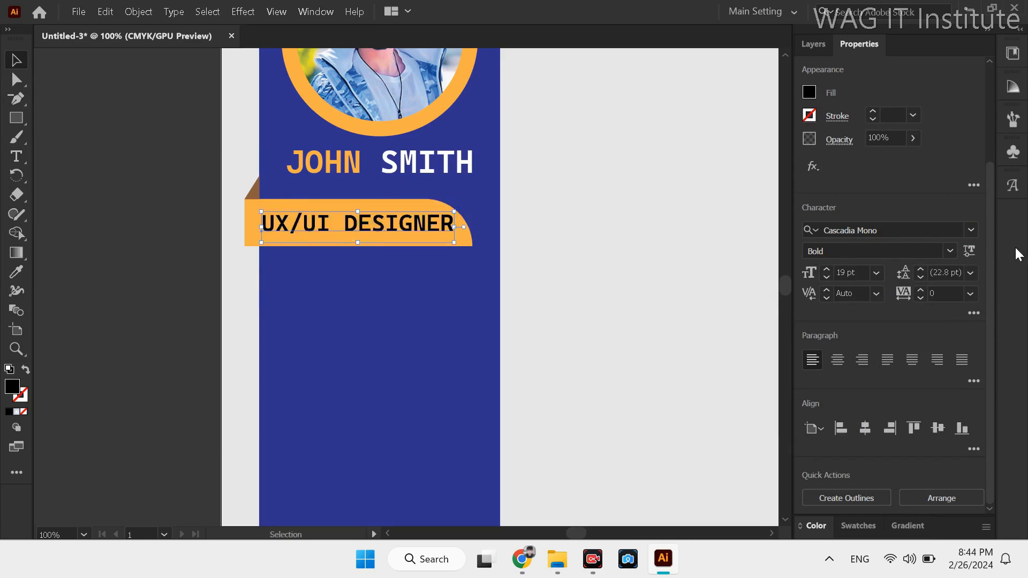
pyautogui.click(826, 269)
pyautogui.moveTo(466, 221)
pyautogui.mouseDown()
pyautogui.moveTo(464, 231)
pyautogui.moveTo(458, 224)
pyautogui.mouseUp()
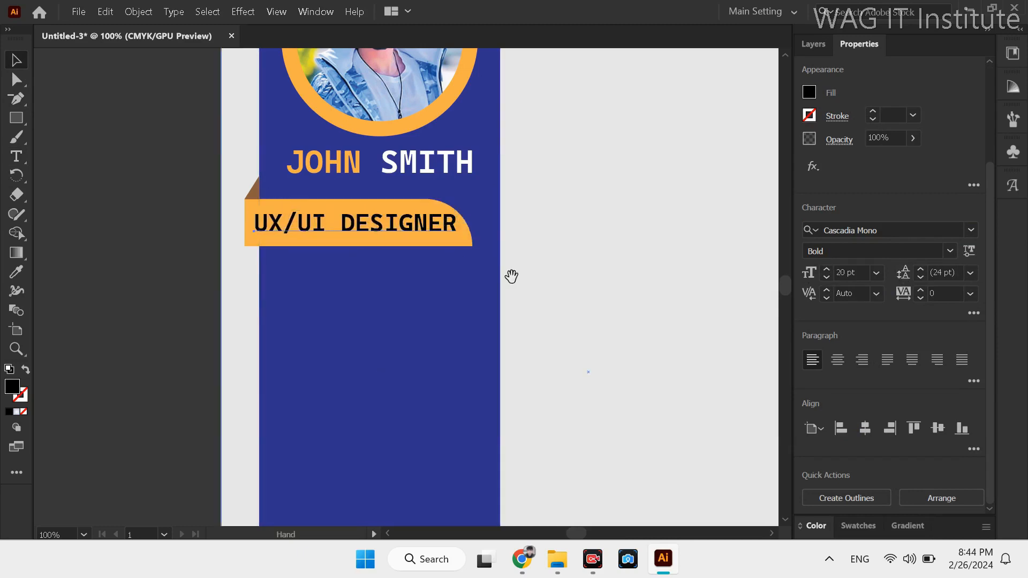
# Step: Draw a circle about 0.42 in across below the bar's left part and fill it orange
pyautogui.moveTo(511, 276); pyautogui.dragTo(468, 159)
pyautogui.moveTo(16, 117); pyautogui.dragTo(83, 135)
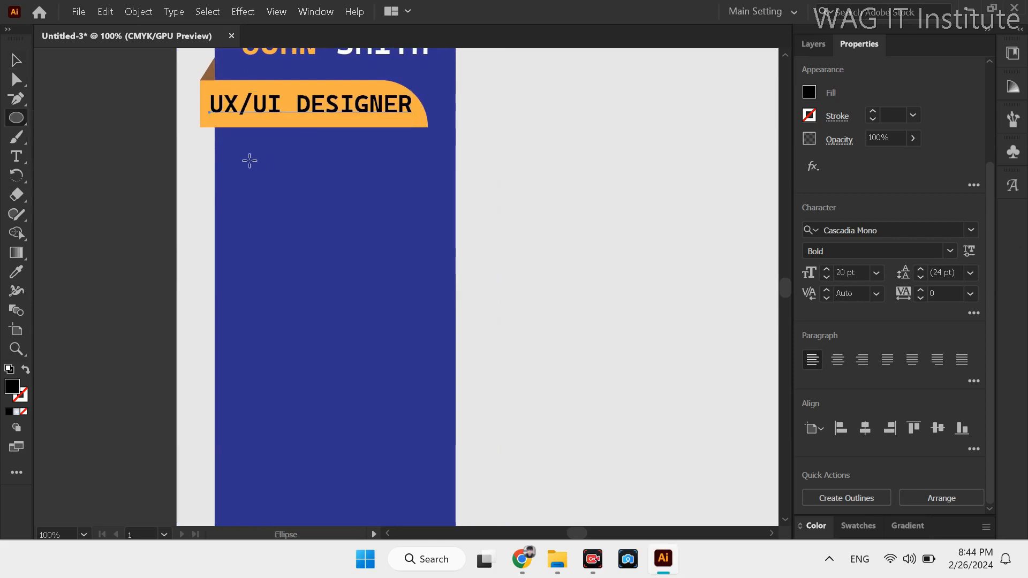
pyautogui.moveTo(247, 157)
pyautogui.mouseDown()
pyautogui.moveTo(276, 194)
pyautogui.moveTo(263, 170)
pyautogui.mouseUp()
pyautogui.scroll(-1, 263, 181)
pyautogui.press('v')
pyautogui.moveTo(272, 182); pyautogui.dragTo(277, 187)
pyautogui.scroll(1, 249, 169)
pyautogui.click(345, 183)
pyautogui.click(275, 176)
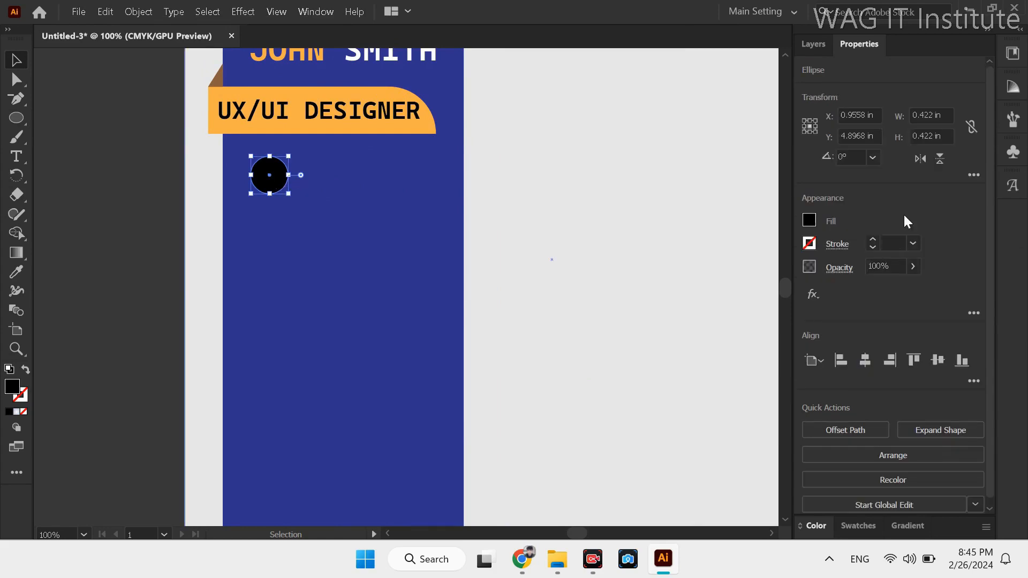
pyautogui.click(810, 220)
pyautogui.click(669, 277)
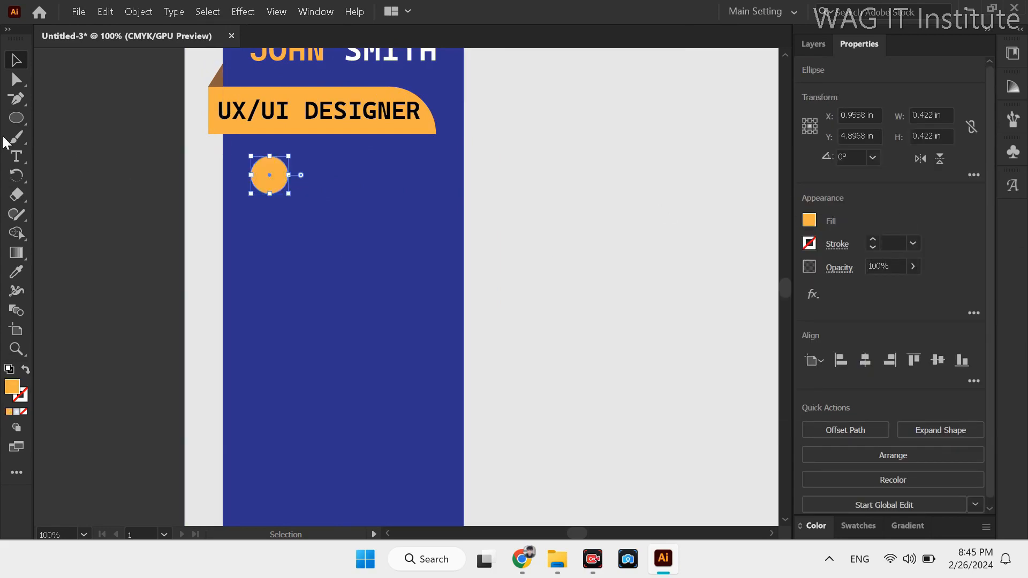
# Step: Insert the WhatsApp glyph from Font Awesome 6 Brands Regular as text near the orange circle
pyautogui.click(16, 156)
pyautogui.click(300, 211)
pyautogui.press('BackSpace')
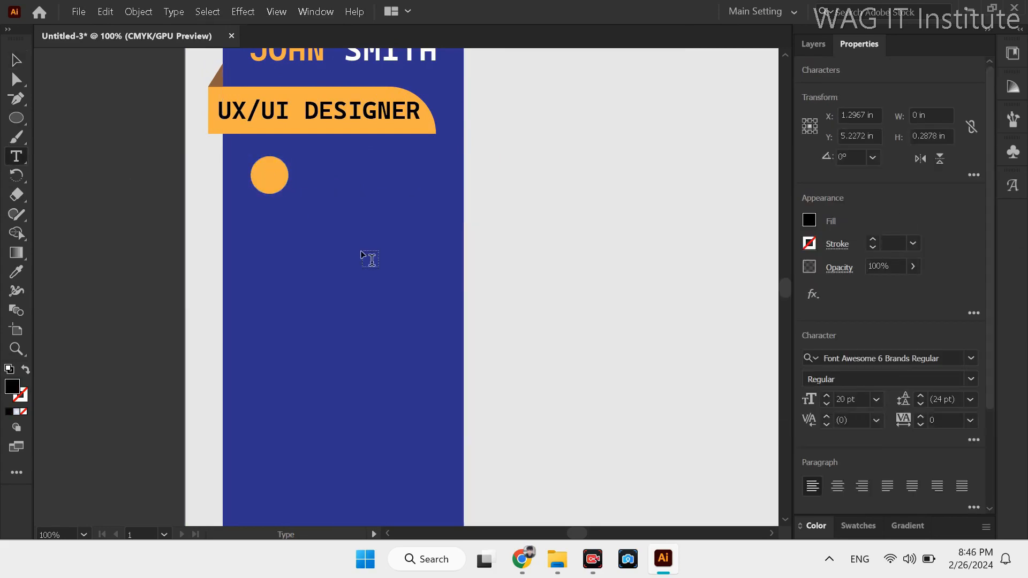
pyautogui.click(169, 13)
pyautogui.click(246, 111)
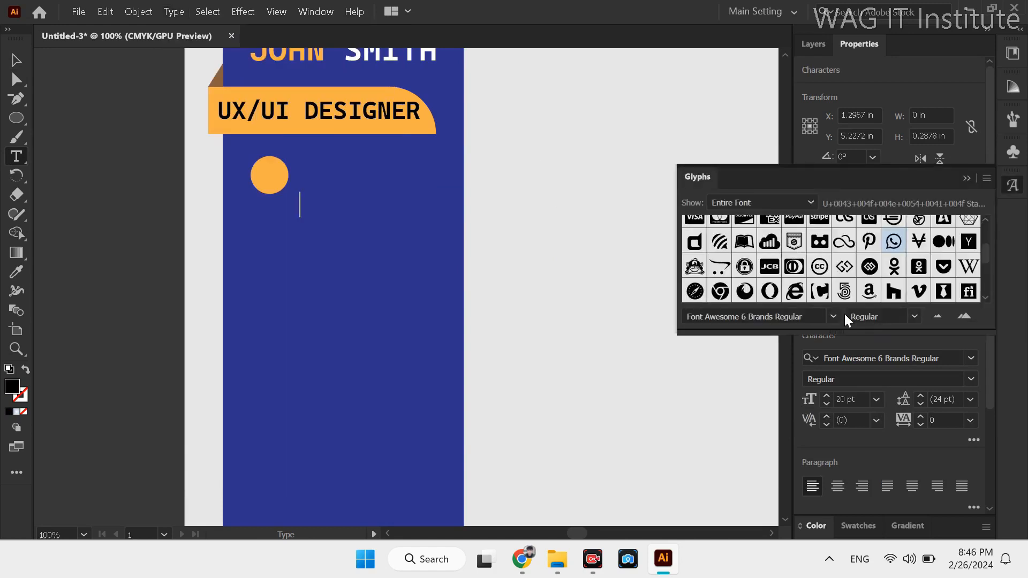
pyautogui.scroll(2, 853, 272)
pyautogui.click(806, 313)
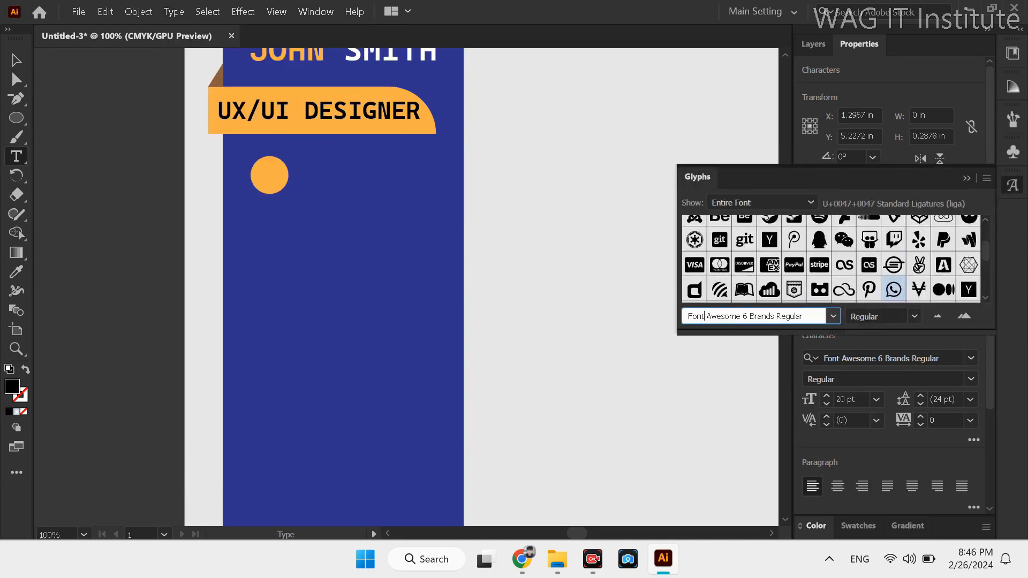
pyautogui.click(967, 179)
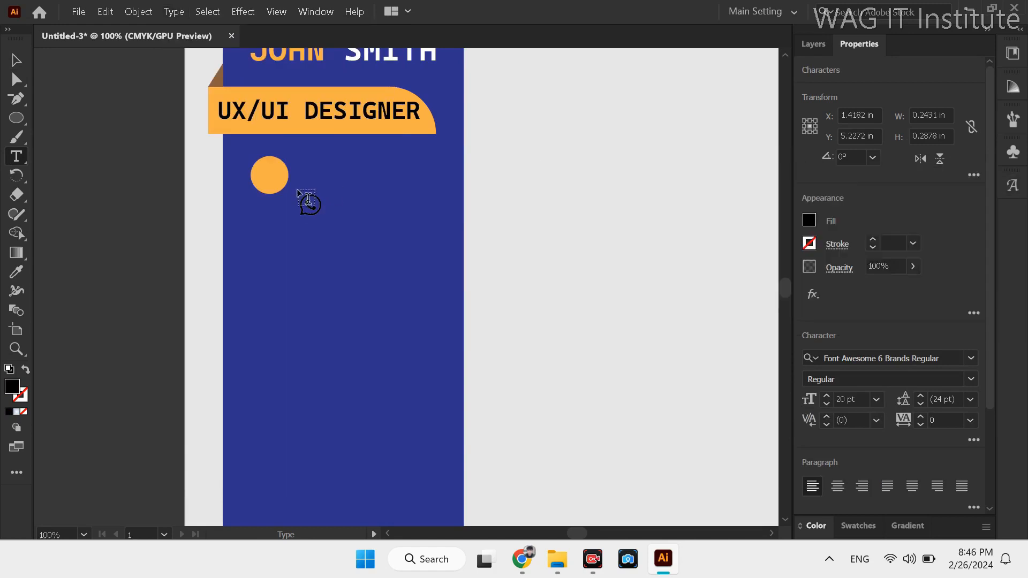
# Step: Give the WhatsApp glyph a 1 pt black stroke and center it on the orange circle
pyautogui.click(873, 239)
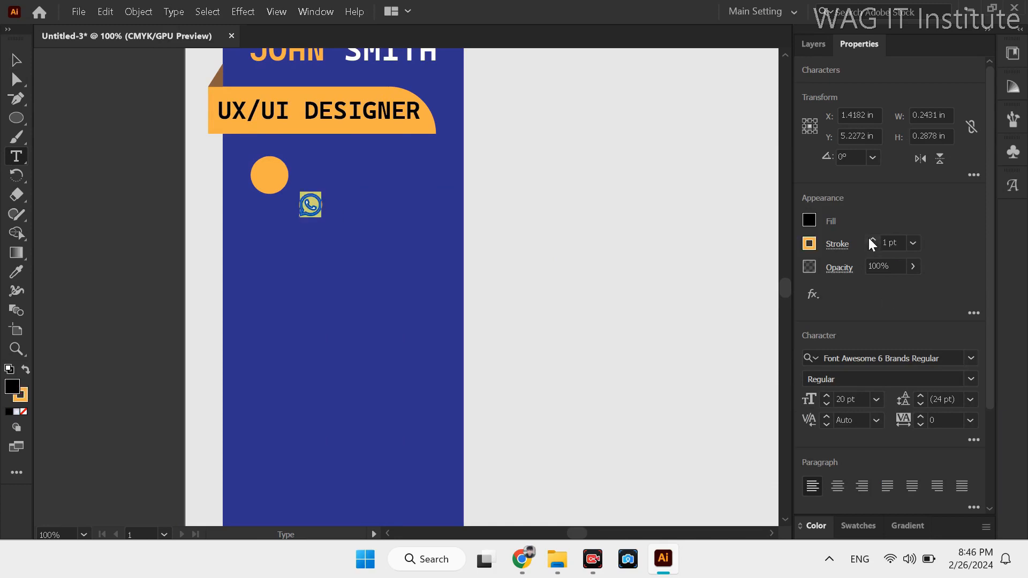
pyautogui.click(814, 244)
pyautogui.click(669, 304)
pyautogui.click(16, 60)
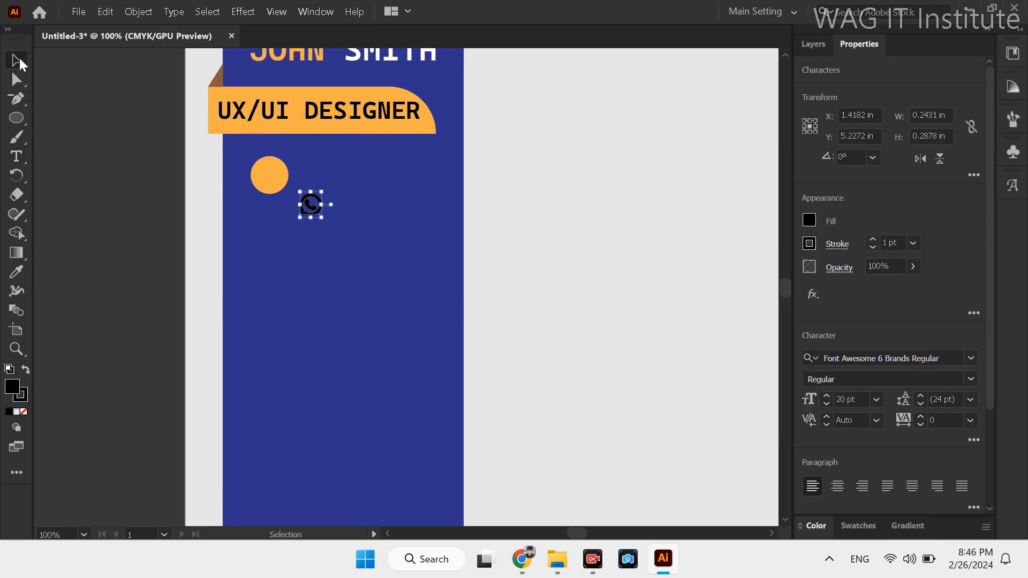
pyautogui.moveTo(311, 205); pyautogui.dragTo(271, 175)
pyautogui.hotkey('ctrl', 'shift', 'a')
# Step: Add a text line with the phone number beside the WhatsApp icon
pyautogui.press('t')
pyautogui.click(328, 172)
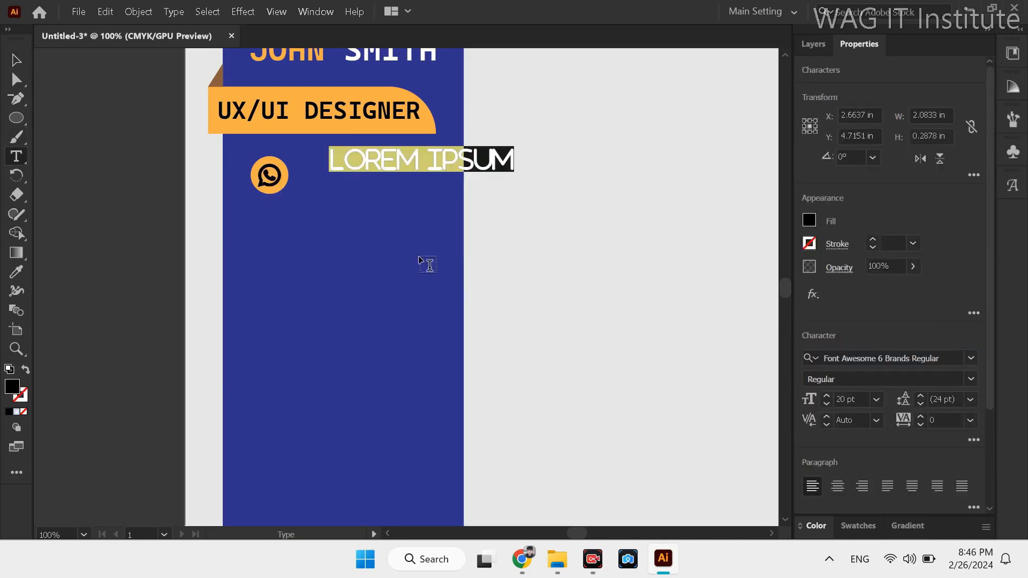
pyautogui.press('BackSpace')
pyautogui.write('0987654321')
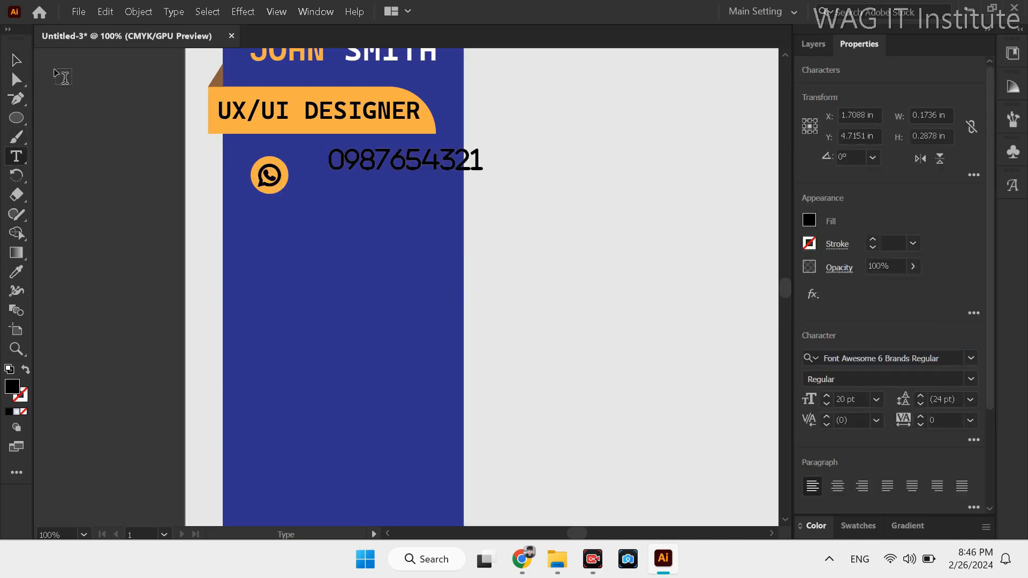
# Step: Shrink the phone number text to about 17.29 pt and align it beside the WhatsApp icon inside the sidebar
pyautogui.press('Escape')
pyautogui.moveTo(395, 172); pyautogui.dragTo(369, 188)
pyautogui.moveTo(457, 163); pyautogui.dragTo(437, 167)
# Step: Duplicate the contact row of circle, icon and phone number downward three times at equal spacing
pyautogui.moveTo(238, 150); pyautogui.dragTo(370, 197)
pyautogui.moveTo(379, 182); pyautogui.dragTo(379, 233)
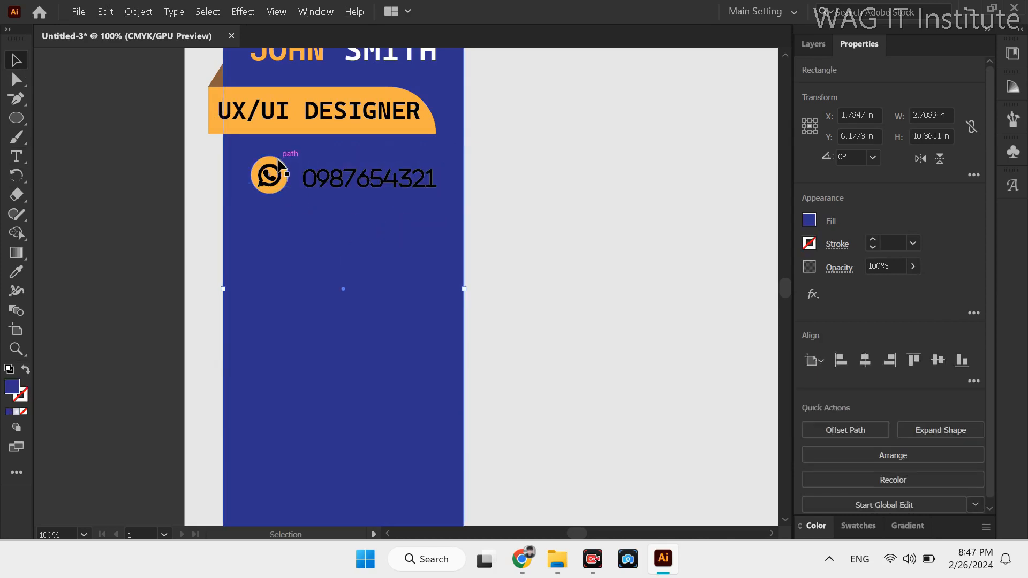
pyautogui.click(280, 164)
pyautogui.keyDown('shift'); pyautogui.click(327, 174); pyautogui.keyUp('shift')
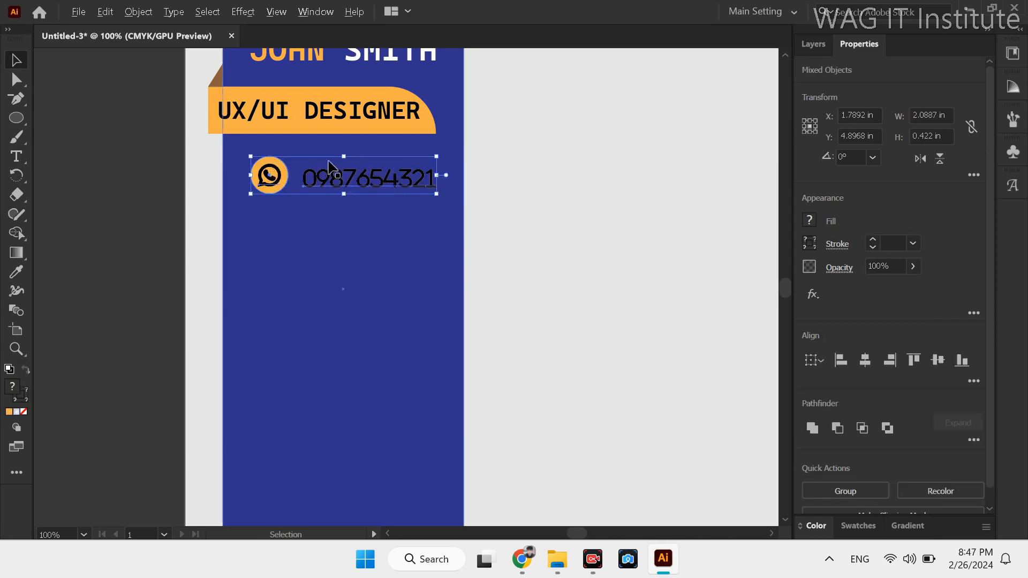
pyautogui.moveTo(330, 167); pyautogui.dragTo(333, 231)
pyautogui.hotkey('ctrl', 'd')
pyautogui.hotkey('ctrl', 'd')
pyautogui.hotkey('ctrl', '-')
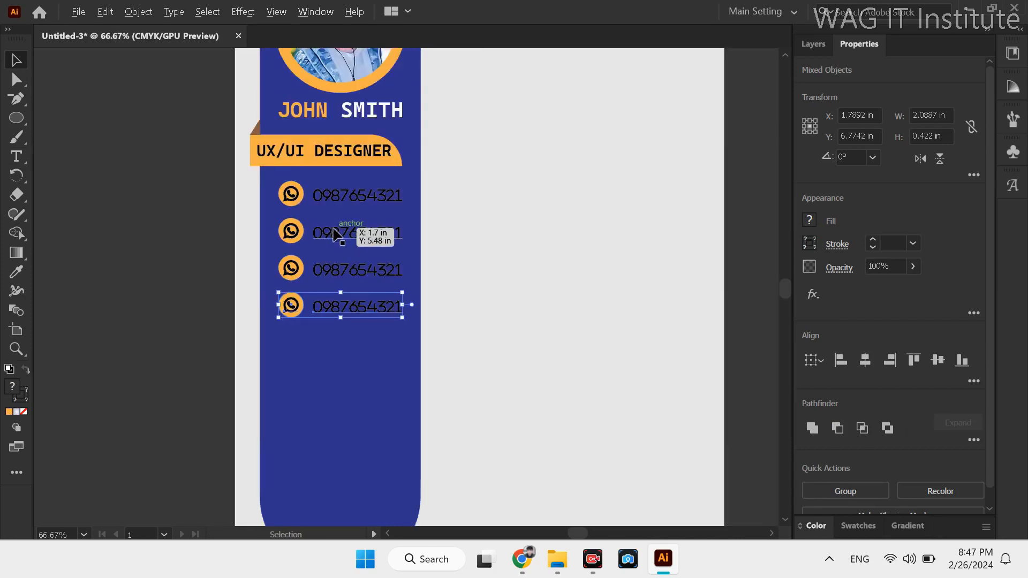
# Step: Replace the second contact row's icon with the location pin glyph and its text with "PAKISTAN"
pyautogui.press('t')
pyautogui.click(290, 230)
pyautogui.doubleClick(294, 231)
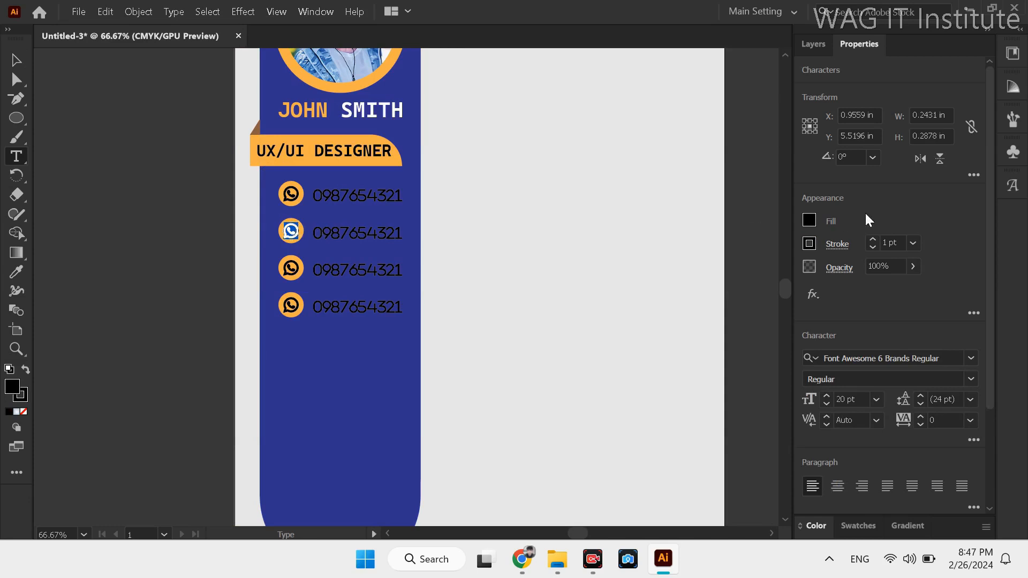
pyautogui.click(175, 18)
pyautogui.click(197, 86)
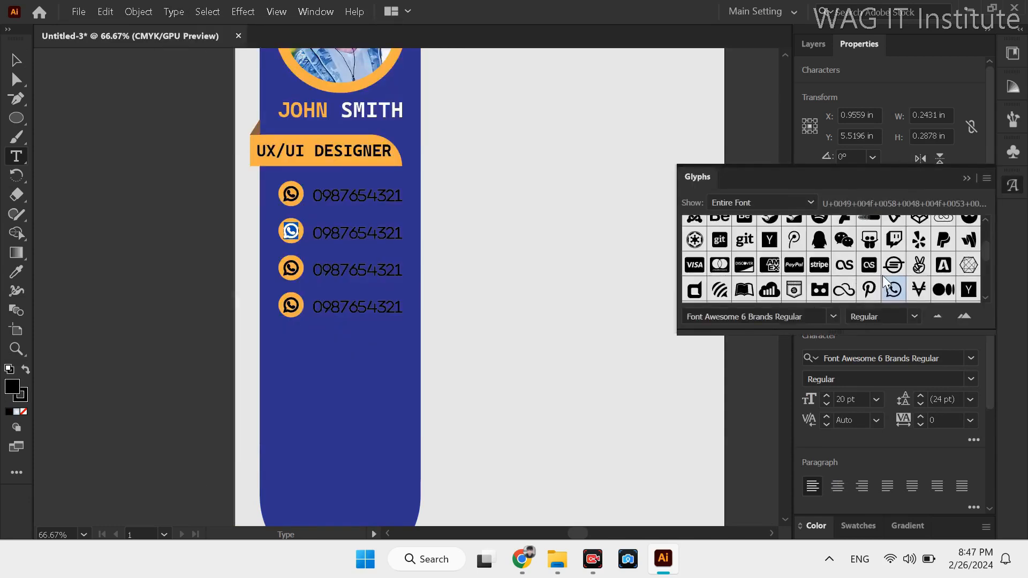
pyautogui.scroll(-10, 883, 277)
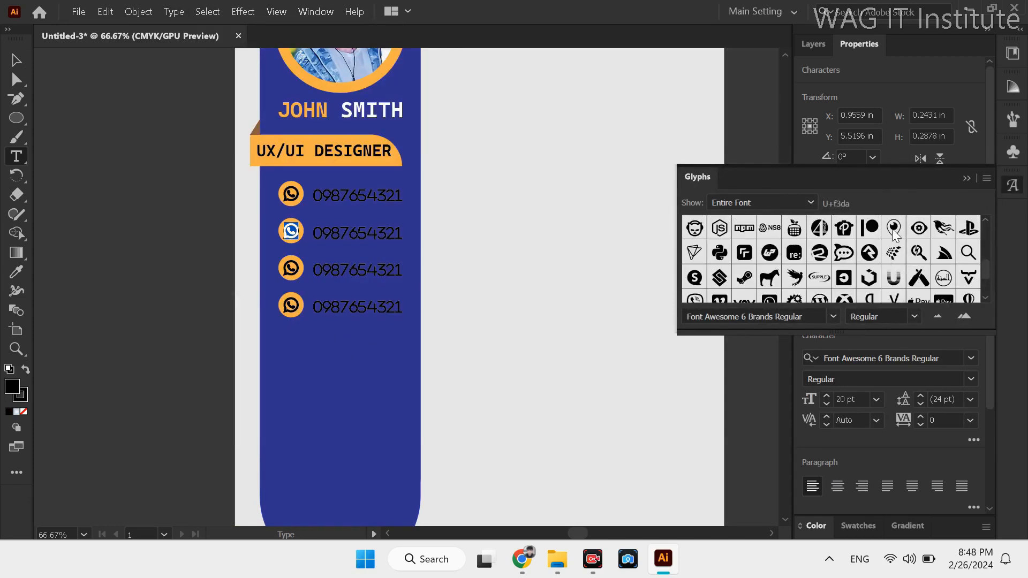
pyautogui.doubleClick(893, 229)
pyautogui.doubleClick(357, 242)
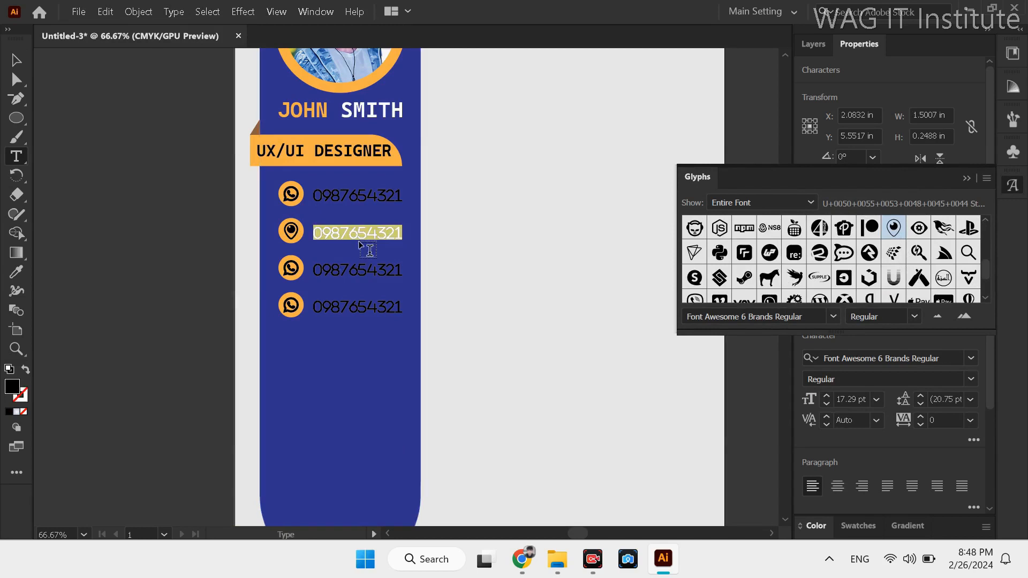
pyautogui.write('PAKISTAN')
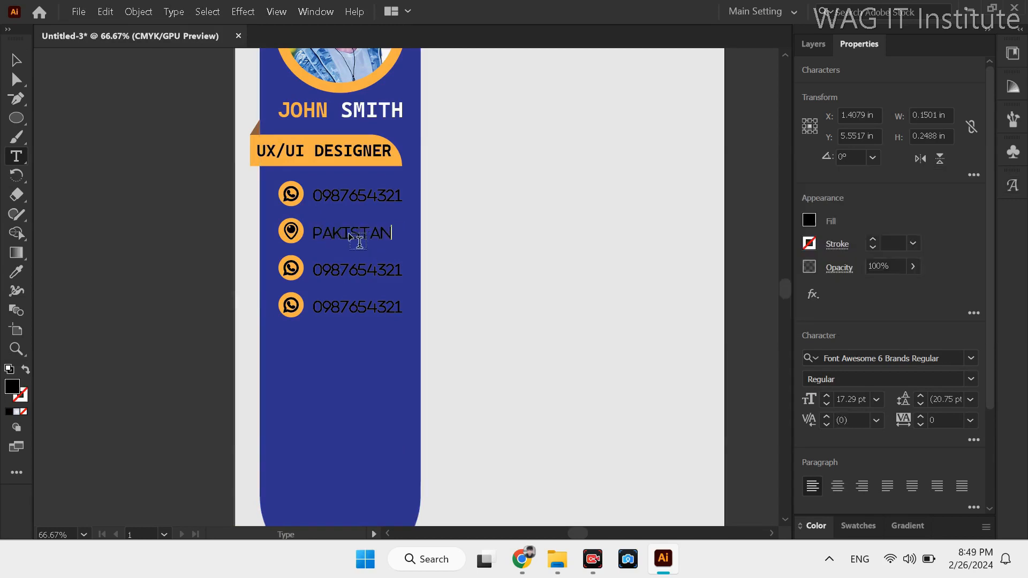
# Step: Replace the third contact row's icon with the Webdings envelope glyph and its text with the placeholder e-mail address
pyautogui.doubleClick(291, 270)
pyautogui.click(174, 12)
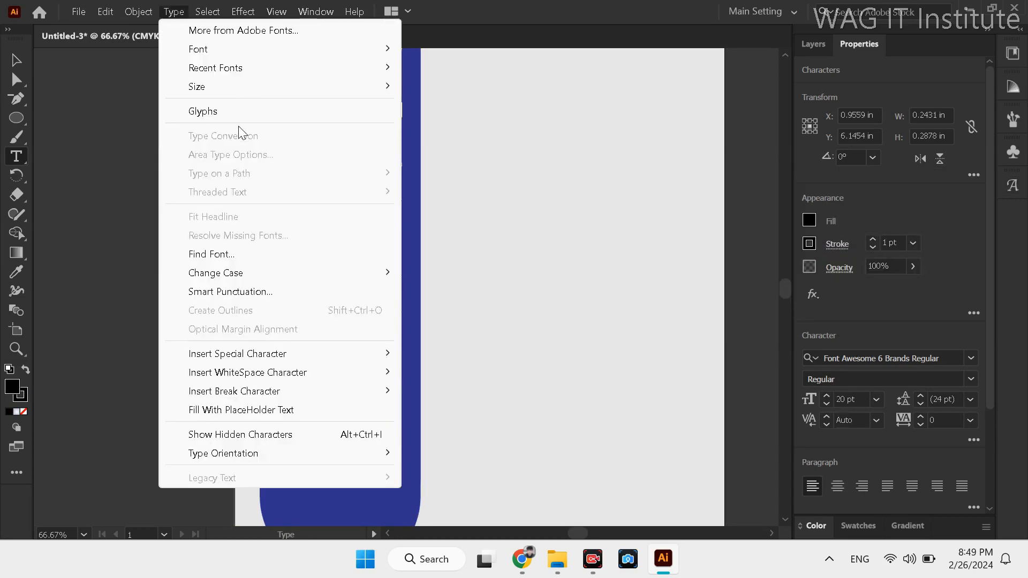
pyautogui.click(199, 108)
pyautogui.click(803, 316)
pyautogui.write('Wingdings')
pyautogui.press('Return')
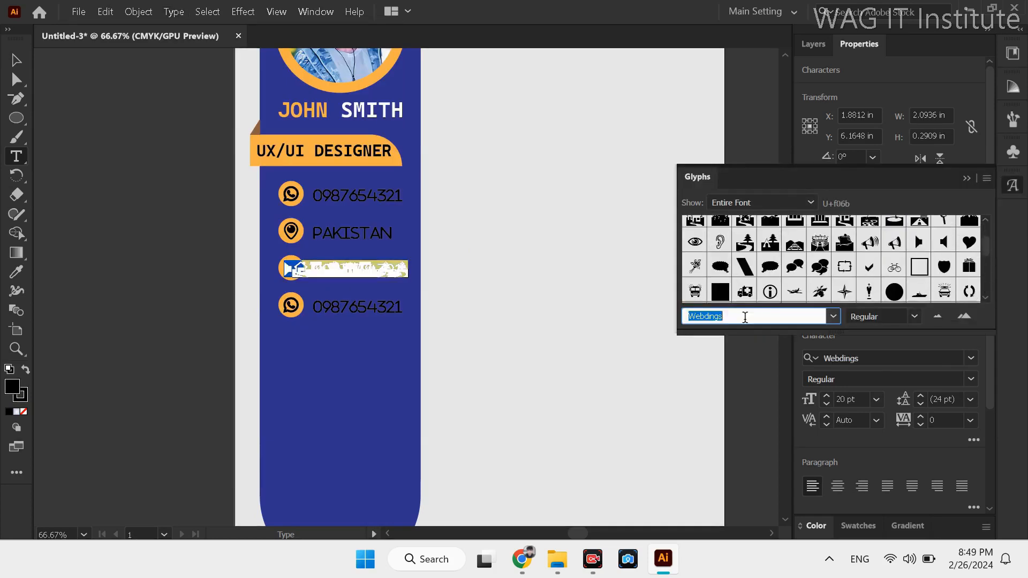
pyautogui.doubleClick(694, 254)
pyautogui.click(967, 178)
pyautogui.click(17, 61)
pyautogui.moveTo(295, 271); pyautogui.dragTo(293, 271)
pyautogui.doubleClick(356, 270)
pyautogui.write('ABC@GMAIL')
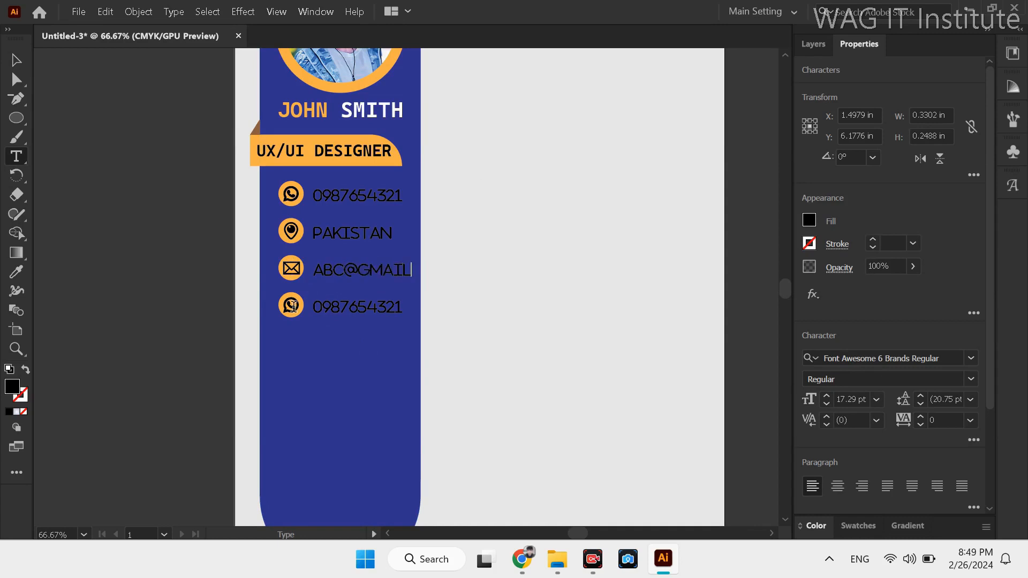
# Step: Replace the fourth contact row's icon with the Facebook glyph from Font Awesome 6 Brands and its text with "ABC123"
pyautogui.click(293, 306)
pyautogui.hotkey('ctrl', 'a')
pyautogui.click(175, 11)
pyautogui.click(210, 111)
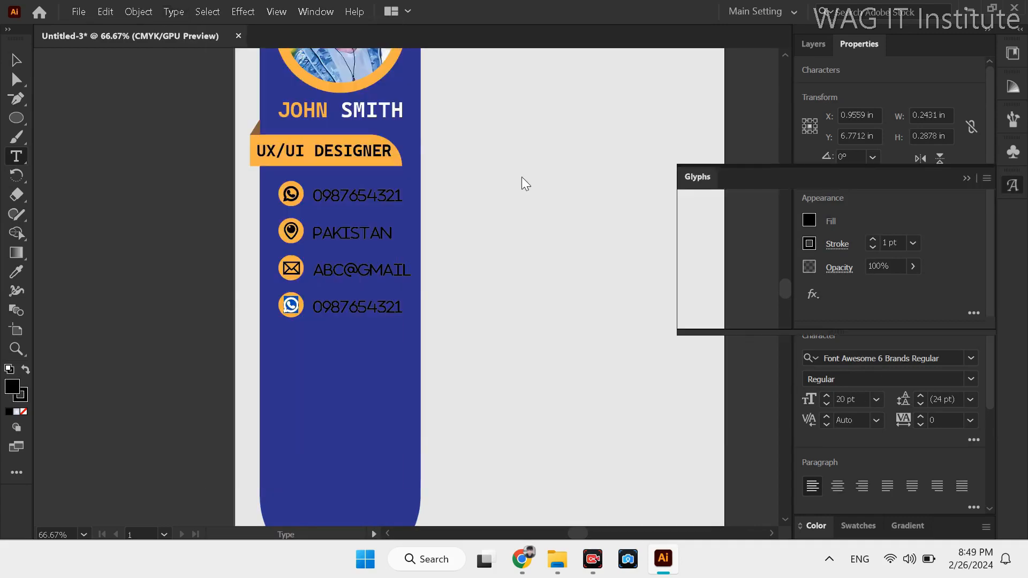
pyautogui.scroll(-5, 818, 248)
pyautogui.doubleClick(894, 285)
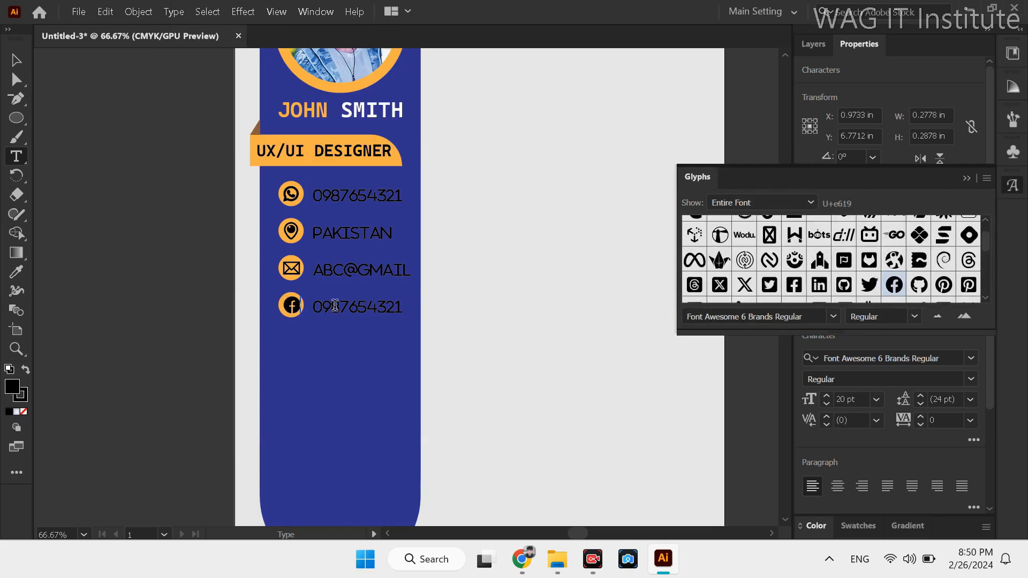
pyautogui.doubleClick(335, 305)
pyautogui.write('ABC123')
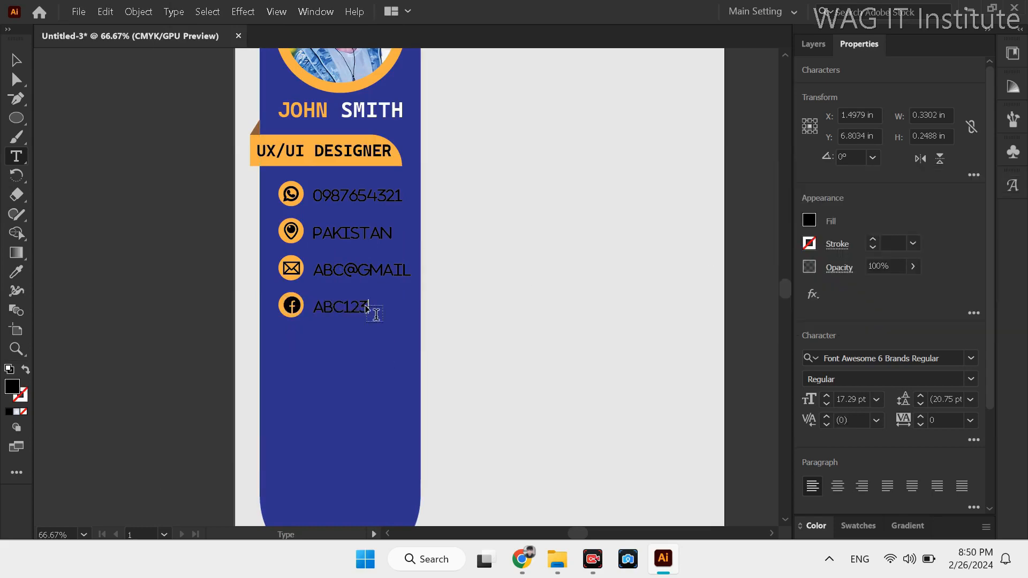
# Step: Duplicate the job title ribbon with its folded corner and text straight down below the contact rows
pyautogui.scroll(-1, 377, 315)
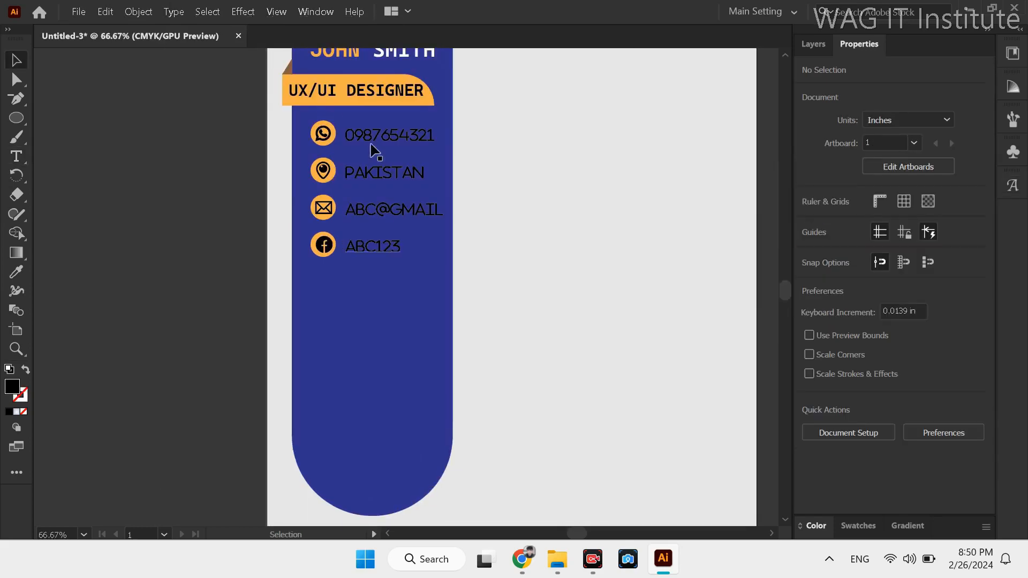
pyautogui.click(285, 72)
pyautogui.keyDown('shift'); pyautogui.click(324, 94); pyautogui.keyUp('shift')
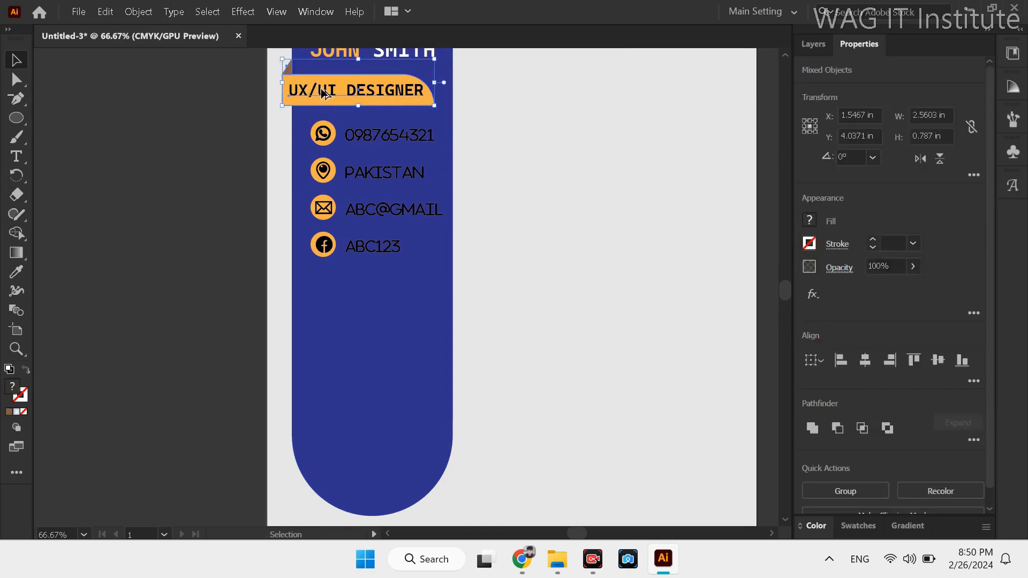
pyautogui.moveTo(324, 93); pyautogui.dragTo(327, 322)
# Step: Change the lower ribbon's text to "SKILLS" and centre it on the ribbon
pyautogui.hotkey('ctrl', 'shift', 'a')
pyautogui.press('t')
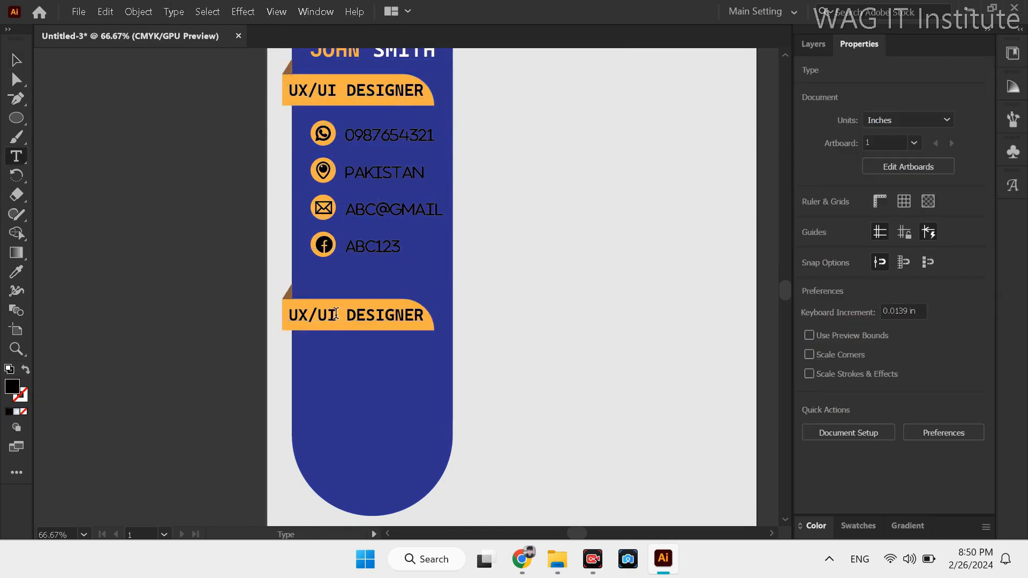
pyautogui.tripleClick(335, 314)
pyautogui.write('SKIL')
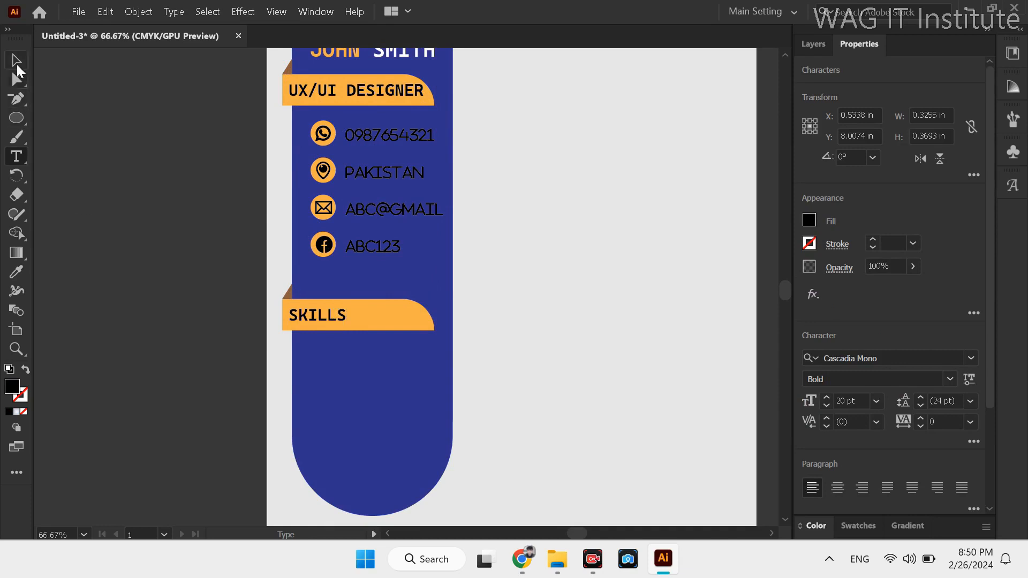
pyautogui.write('LS')
pyautogui.click(17, 63)
pyautogui.moveTo(324, 322); pyautogui.dragTo(362, 321)
pyautogui.click(264, 282)
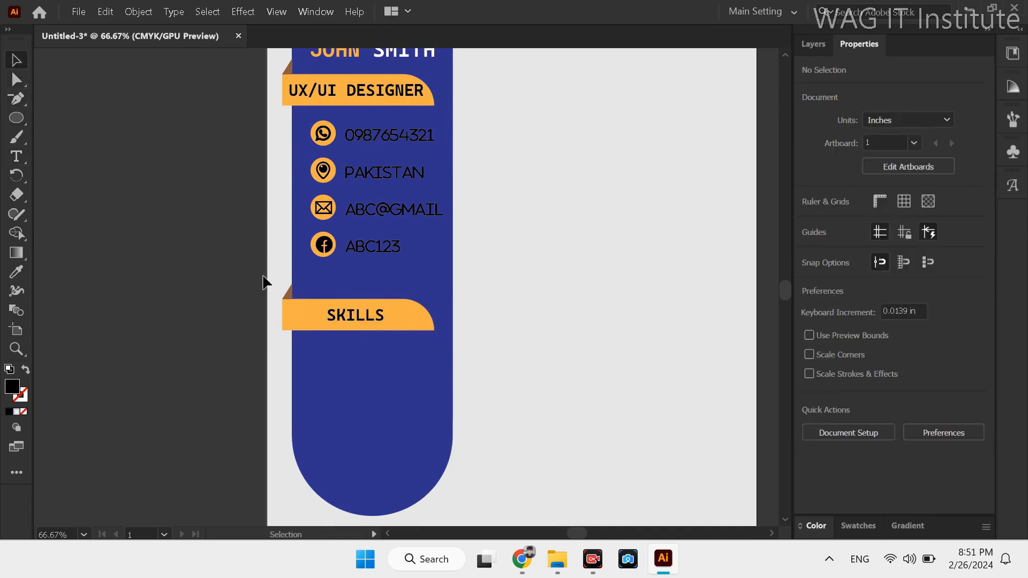
# Step: Fill the text of all four contact rows with white
pyautogui.scroll(1, 264, 282)
pyautogui.press('t')
pyautogui.doubleClick(423, 161)
pyautogui.click(808, 223)
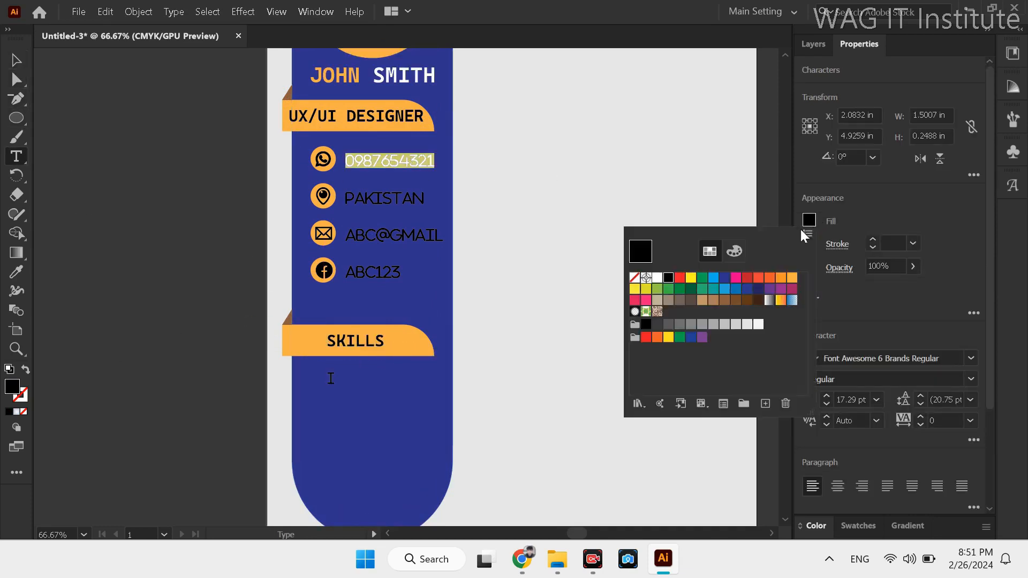
pyautogui.click(657, 277)
pyautogui.doubleClick(421, 198)
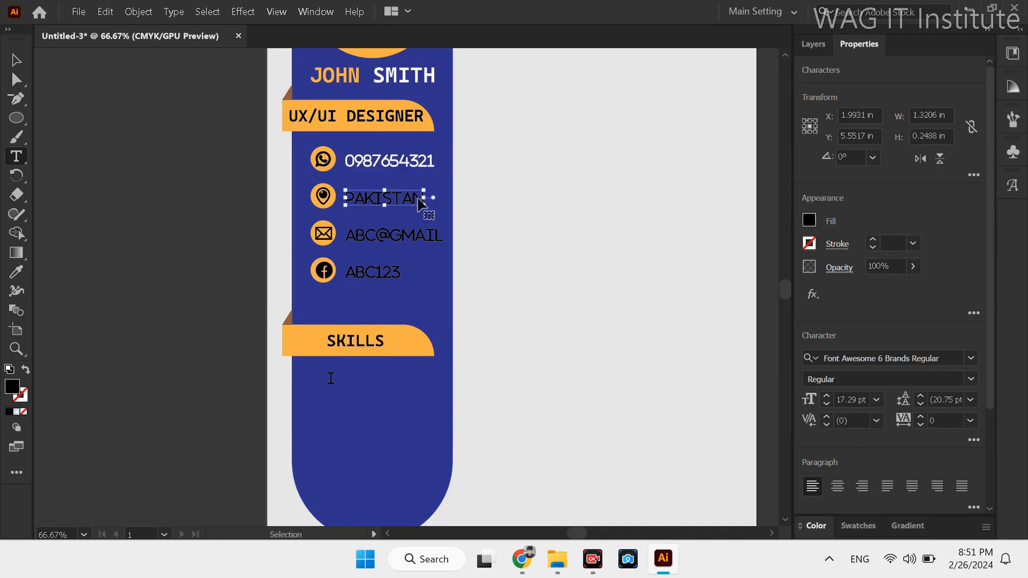
pyautogui.click(807, 224)
pyautogui.click(657, 277)
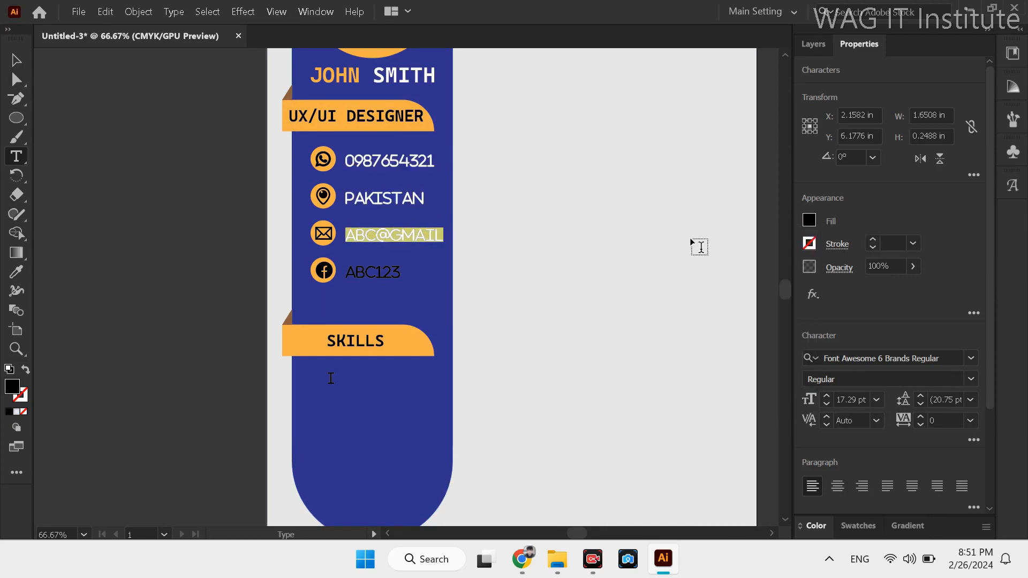
pyautogui.click(812, 221)
pyautogui.click(652, 281)
pyautogui.click(384, 271)
pyautogui.hotkey('ctrl', 'a')
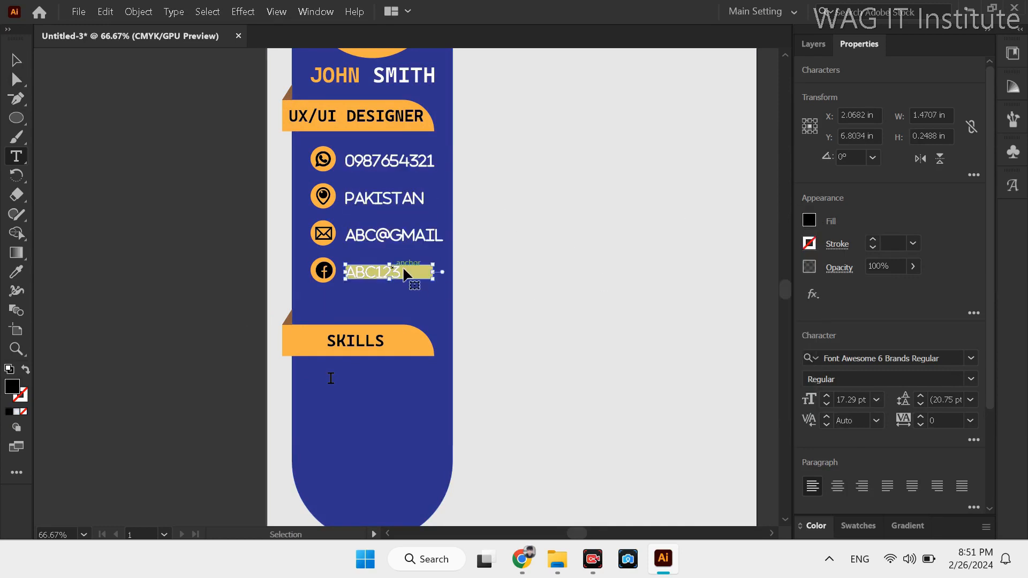
pyautogui.click(809, 220)
pyautogui.click(657, 277)
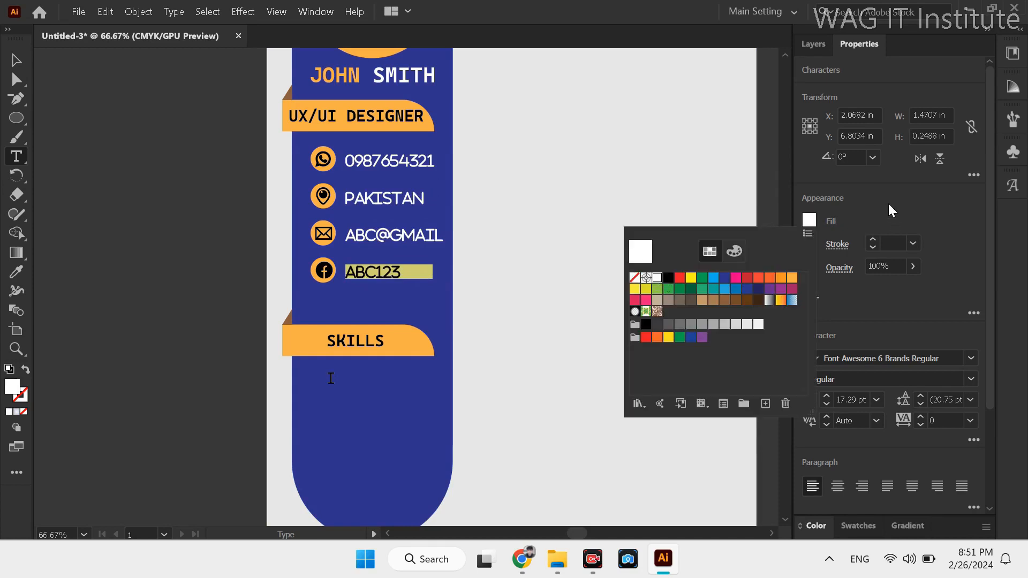
# Step: Add the white label "Illustrator" below the SKILLS ribbon, scaled to about 10.84 pt near the sidebar's left edge
pyautogui.click(332, 383)
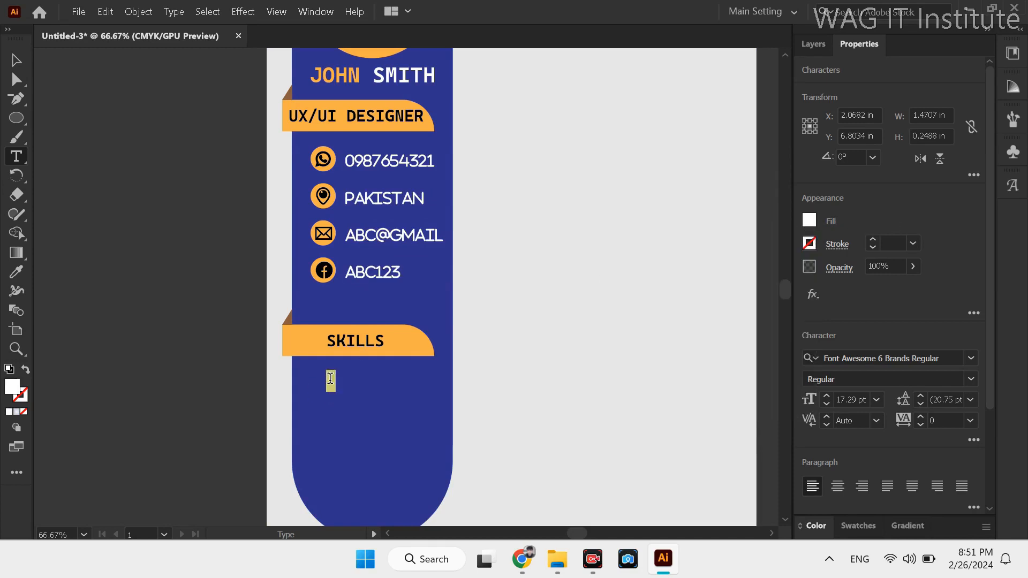
pyautogui.click(809, 220)
pyautogui.click(656, 279)
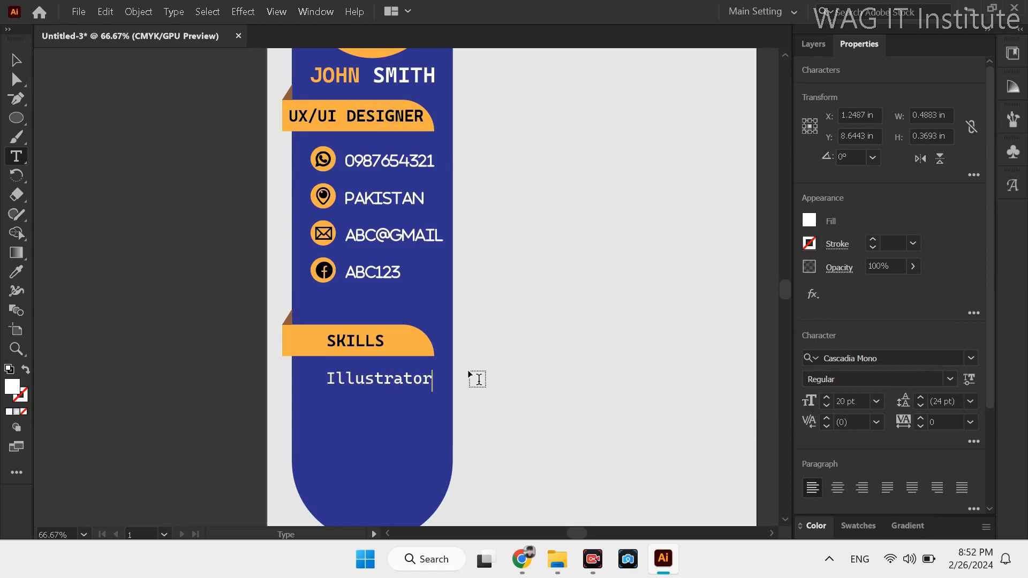
pyautogui.press('Escape')
pyautogui.moveTo(452, 383); pyautogui.dragTo(408, 337)
# Step: Draw a thin white rectangle about 0.9 by 0.08 in to the right of the "Illustrator" label
pyautogui.rightClick(16, 117)
pyautogui.click(81, 118)
pyautogui.scroll(2, 375, 337)
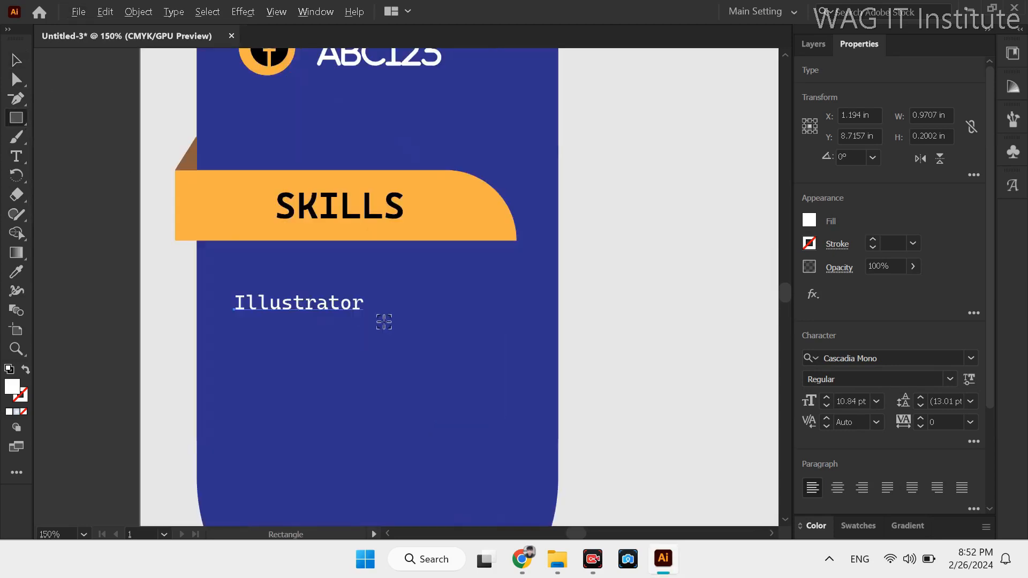
pyautogui.moveTo(397, 298); pyautogui.dragTo(515, 311)
# Step: Duplicate the white bar, place the copy exactly over the original and fill it with the ribbon's orange
pyautogui.press('v')
pyautogui.hotkey('ctrl', 'c')
pyautogui.hotkey('ctrl', 'v')
pyautogui.moveTo(445, 286); pyautogui.dragTo(496, 300)
pyautogui.click(811, 221)
pyautogui.click(791, 278)
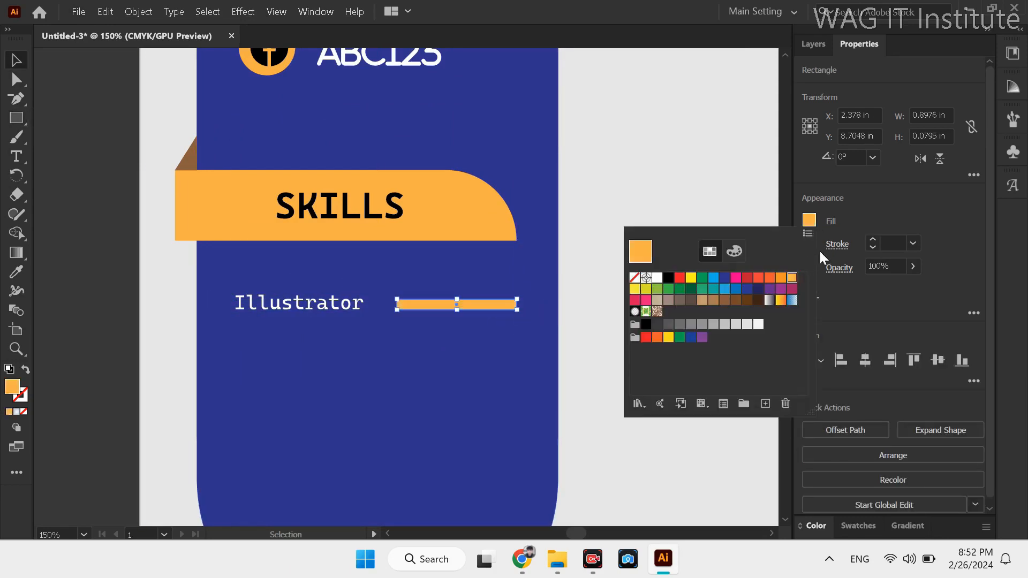
# Step: Narrow the orange bar to 0.5 in, then fit it over most of the white bar from its left end
pyautogui.click(819, 251)
pyautogui.click(932, 115)
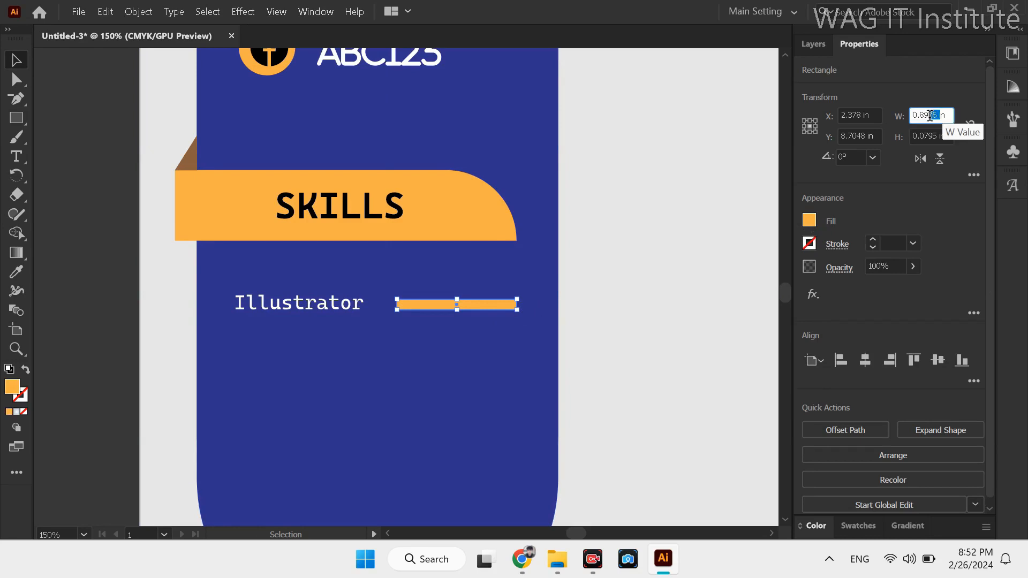
pyautogui.write('0.5')
pyautogui.press('Return')
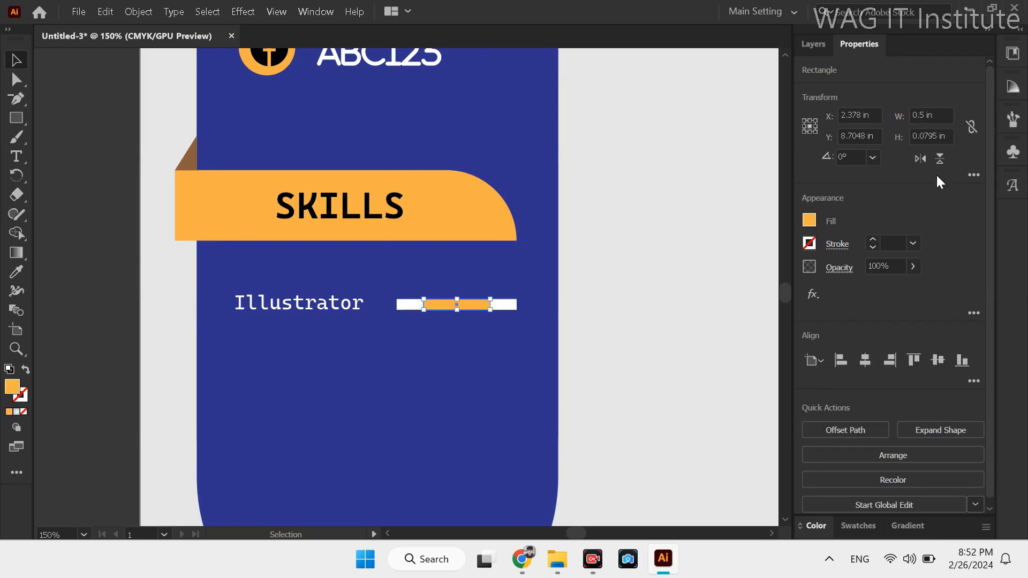
pyautogui.moveTo(490, 306)
pyautogui.mouseDown()
pyautogui.moveTo(464, 305)
pyautogui.moveTo(509, 305)
pyautogui.mouseUp()
pyautogui.scroll(1, 465, 303)
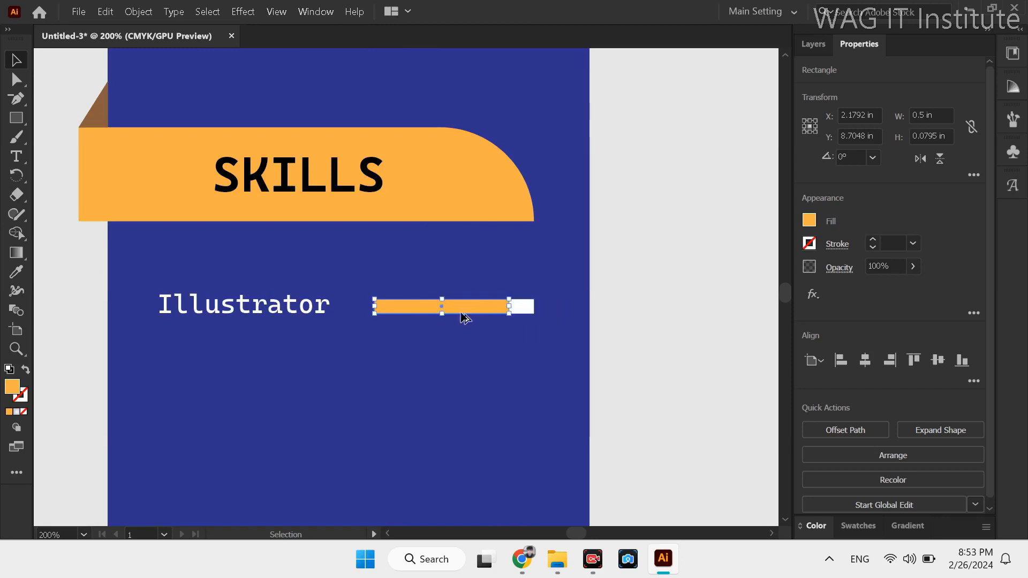
# Step: Duplicate the "Illustrator" label with its skill bar downward three times at equal spacing
pyautogui.scroll(-1, 465, 318)
pyautogui.scroll(-3, 458, 305)
pyautogui.moveTo(246, 180); pyautogui.dragTo(523, 257)
pyautogui.hotkey('ctrl', 'd')
pyautogui.hotkey('ctrl', 'd')
# Step: Rename the second, third and fourth skill labels as "Photoshop", "Ms Office" and "Typing"
pyautogui.press('t')
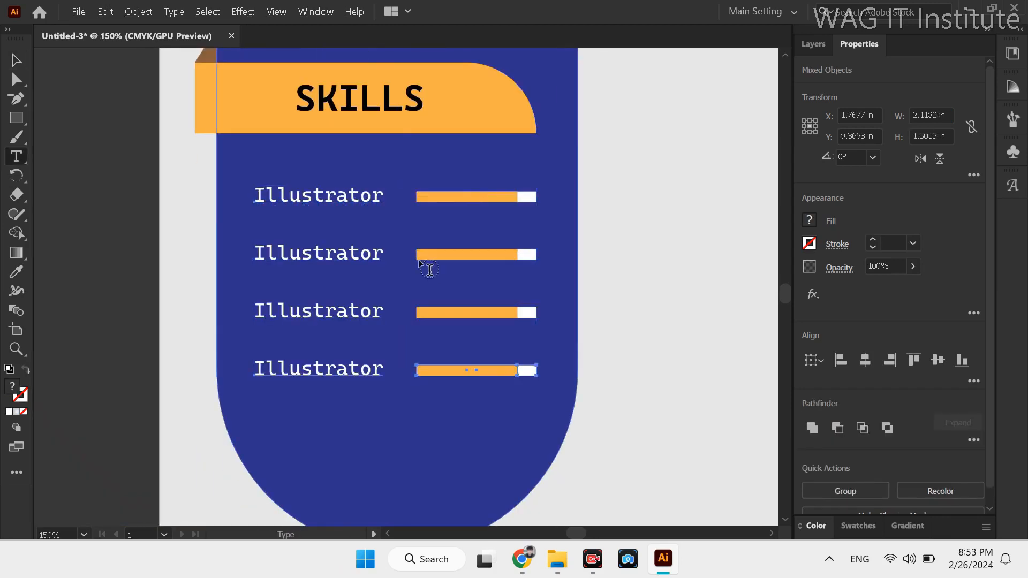
pyautogui.doubleClick(363, 245)
pyautogui.write('Photoshop')
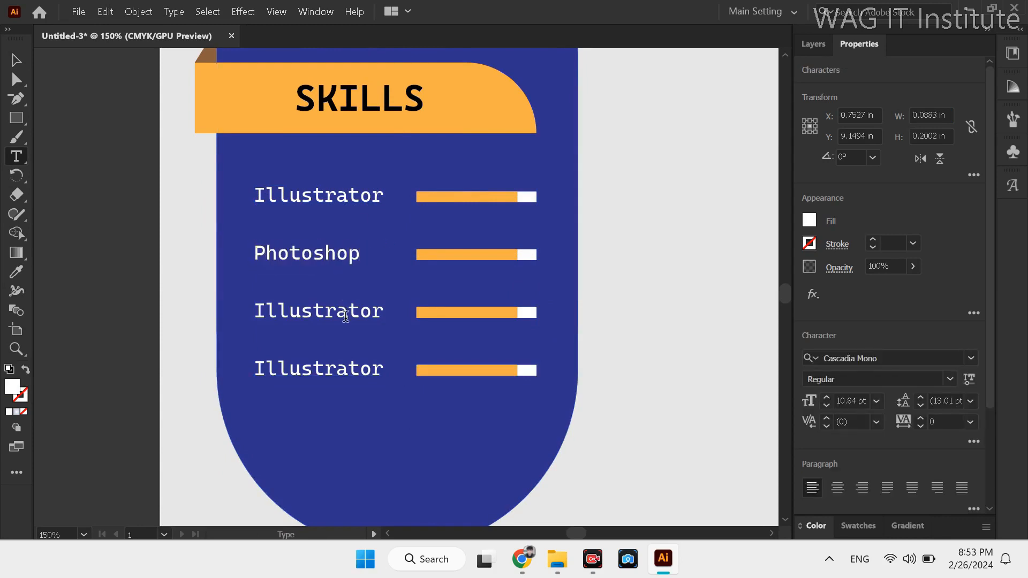
pyautogui.doubleClick(346, 317)
pyautogui.write('Ms Office')
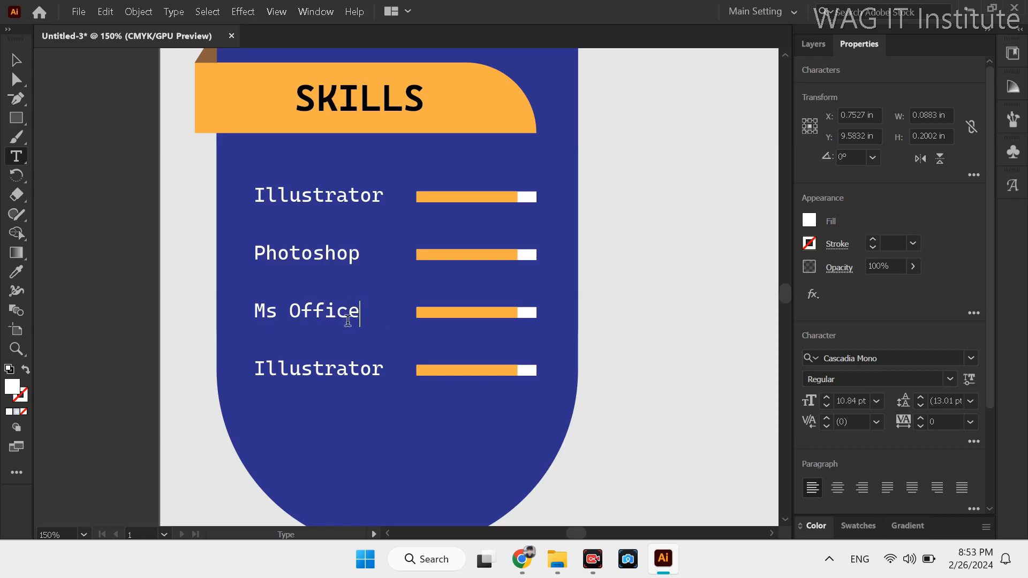
pyautogui.doubleClick(352, 372)
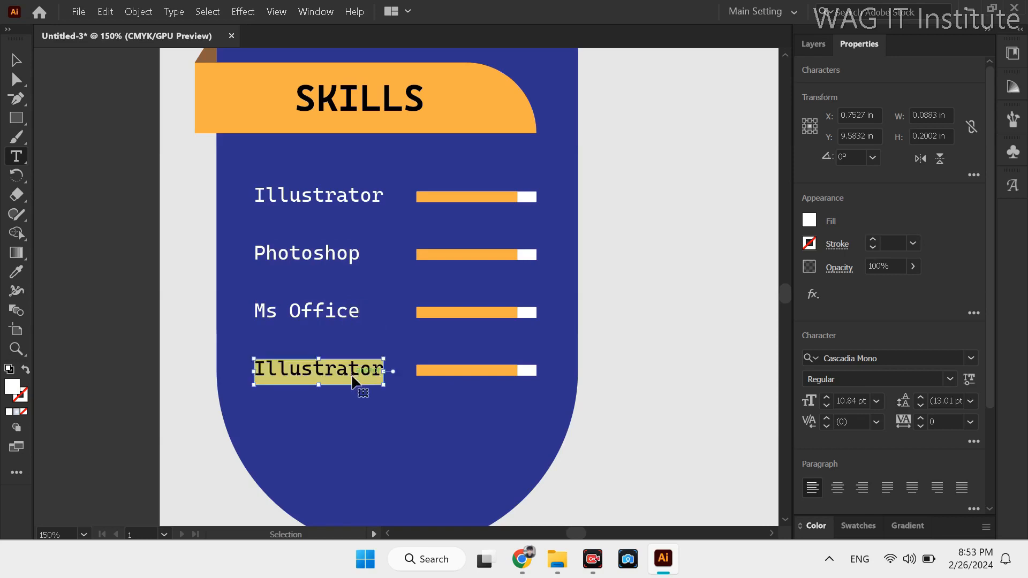
pyautogui.write('Typing')
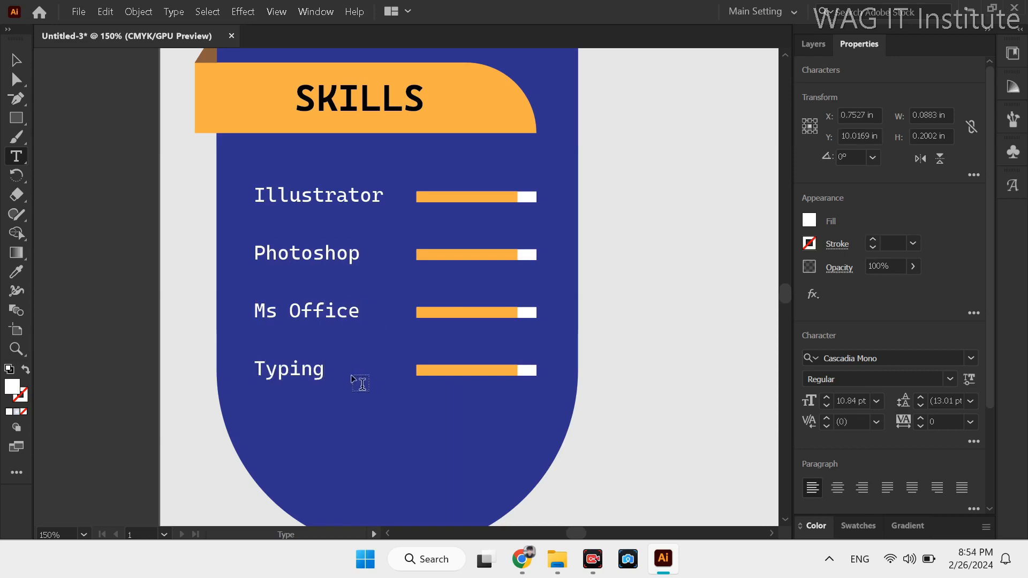
# Step: Add a Lorem ipsum area text box about 3.96 in wide at the top of the page beside the sidebar
pyautogui.scroll(-3, 352, 379)
pyautogui.click(544, 155)
pyautogui.moveTo(546, 142); pyautogui.dragTo(506, 259)
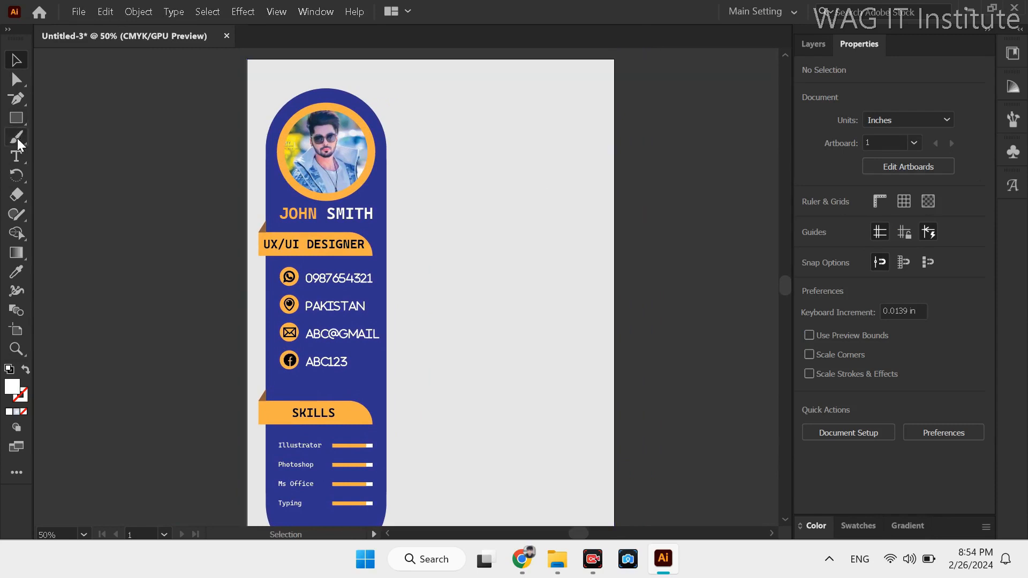
pyautogui.moveTo(419, 79); pyautogui.dragTo(596, 150)
# Step: Reduce the placeholder paragraph's font size to 12 pt and shorten its text frame to about 1.23 in high
pyautogui.click(827, 406)
pyautogui.click(826, 406)
pyautogui.click(827, 406)
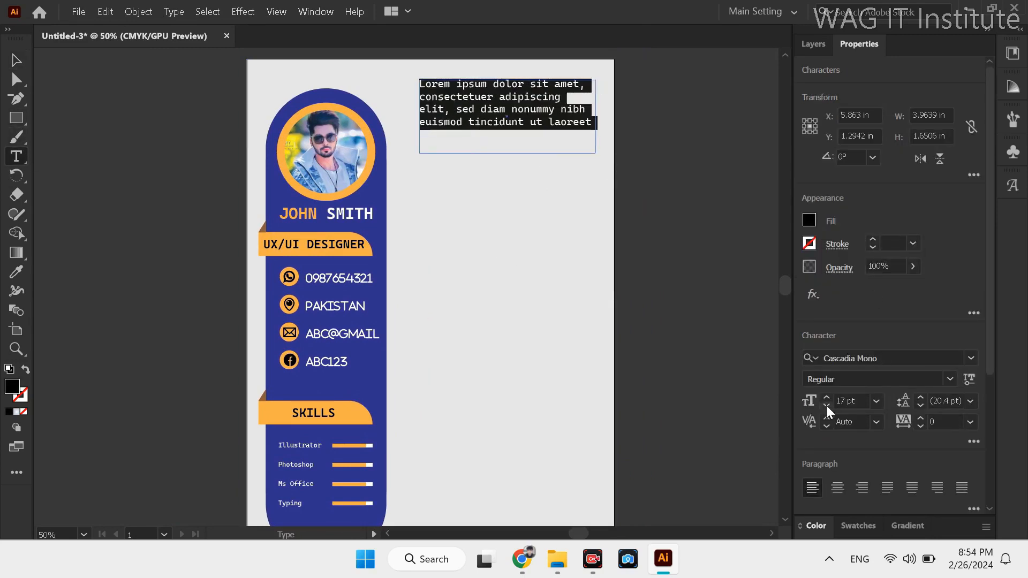
pyautogui.click(826, 406)
pyautogui.click(827, 406)
pyautogui.click(825, 405)
pyautogui.click(826, 405)
pyautogui.press('Escape')
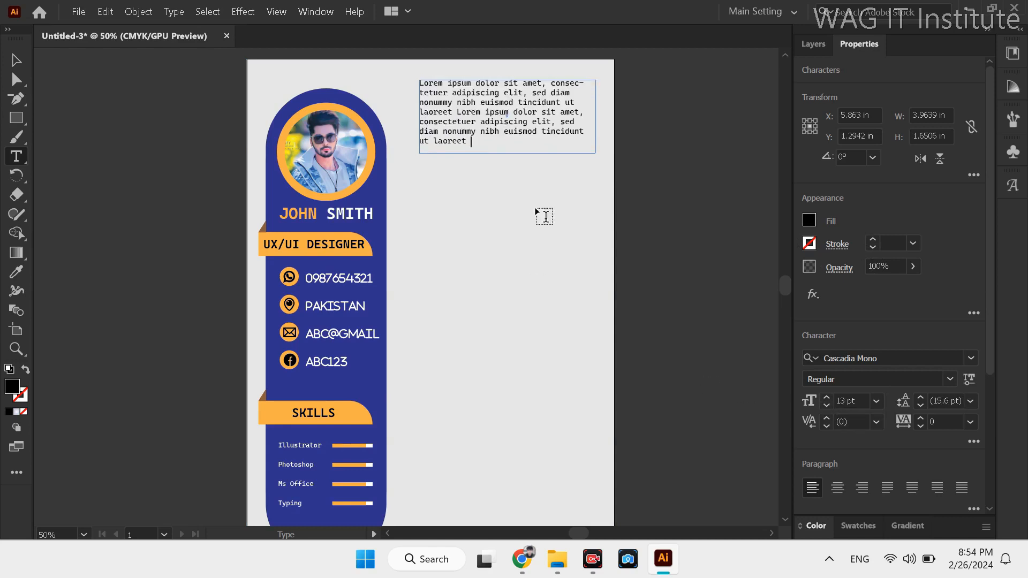
pyautogui.moveTo(509, 155); pyautogui.dragTo(510, 136)
# Step: Draw a circle about 0.57 in across below the left end of the placeholder paragraph
pyautogui.hotkey('ctrl', '=')
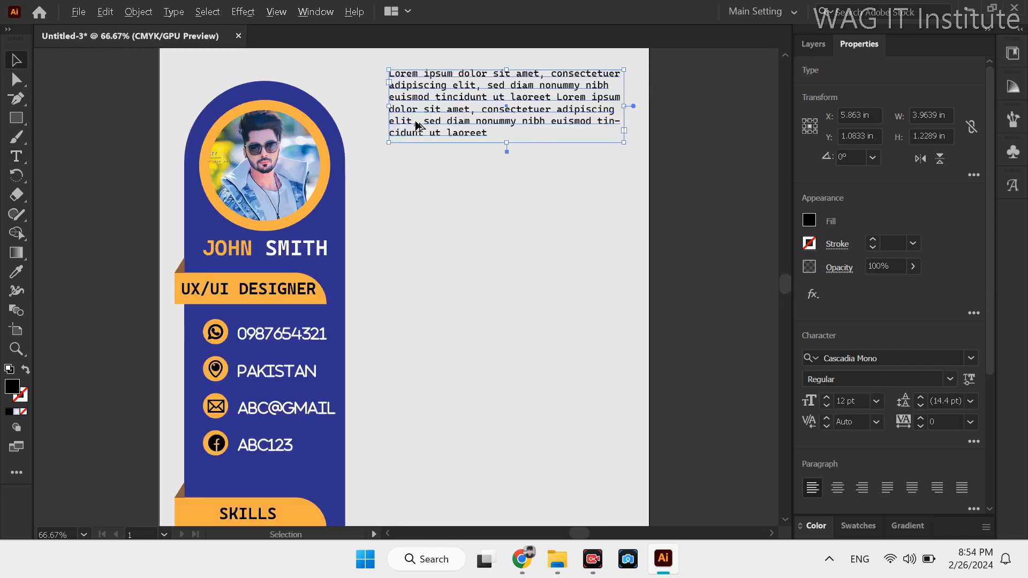
pyautogui.moveTo(4, 115); pyautogui.dragTo(11, 121)
pyautogui.click(64, 135)
pyautogui.moveTo(408, 159)
pyautogui.mouseDown()
pyautogui.moveTo(448, 188)
pyautogui.moveTo(408, 165)
pyautogui.mouseUp()
pyautogui.press('v')
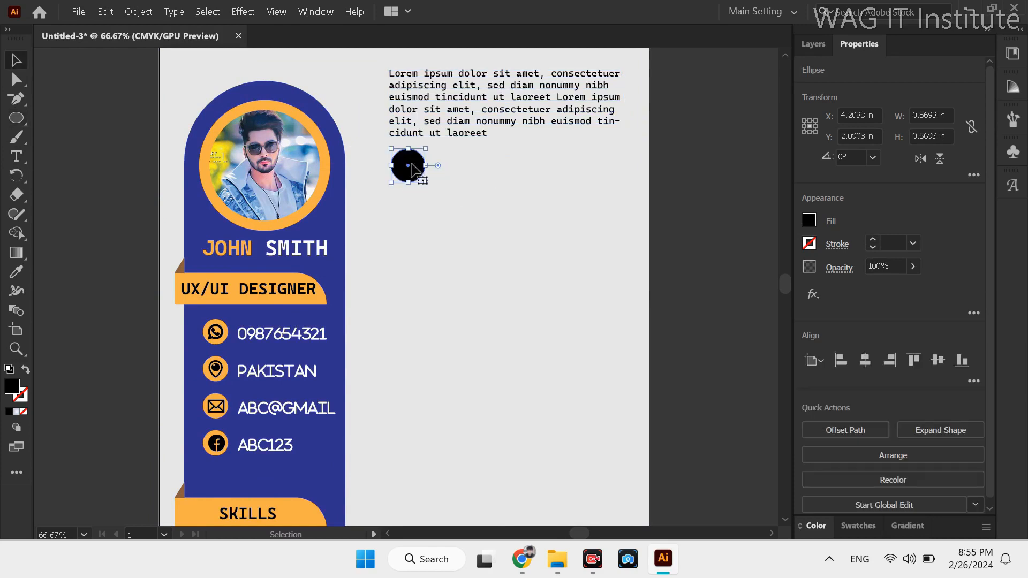
# Step: Remove the small circle's fill and give it a 2 pt stroke in the sidebar's dark blue
pyautogui.click(809, 219)
pyautogui.click(634, 277)
pyautogui.click(809, 244)
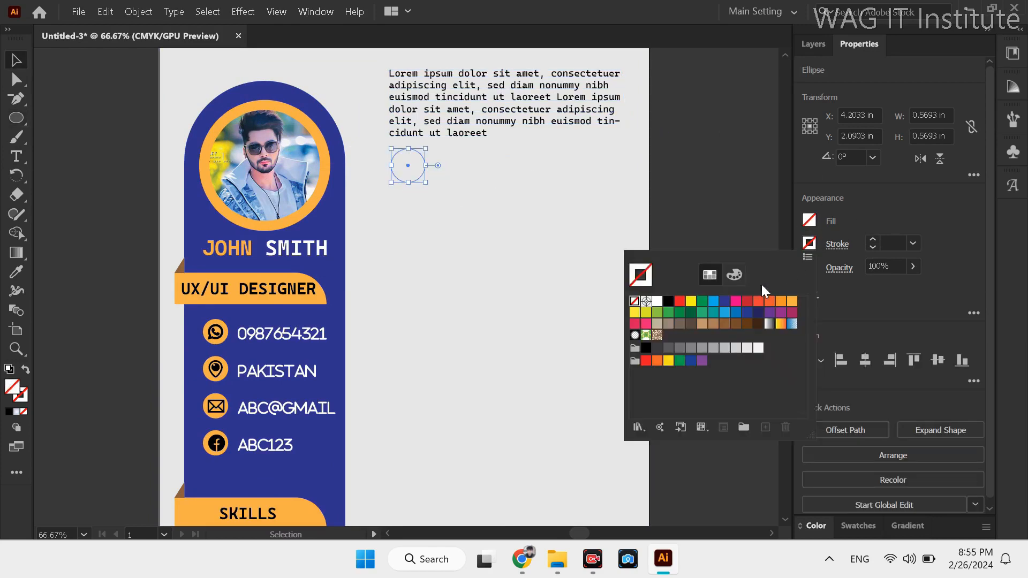
pyautogui.click(725, 301)
pyautogui.click(870, 240)
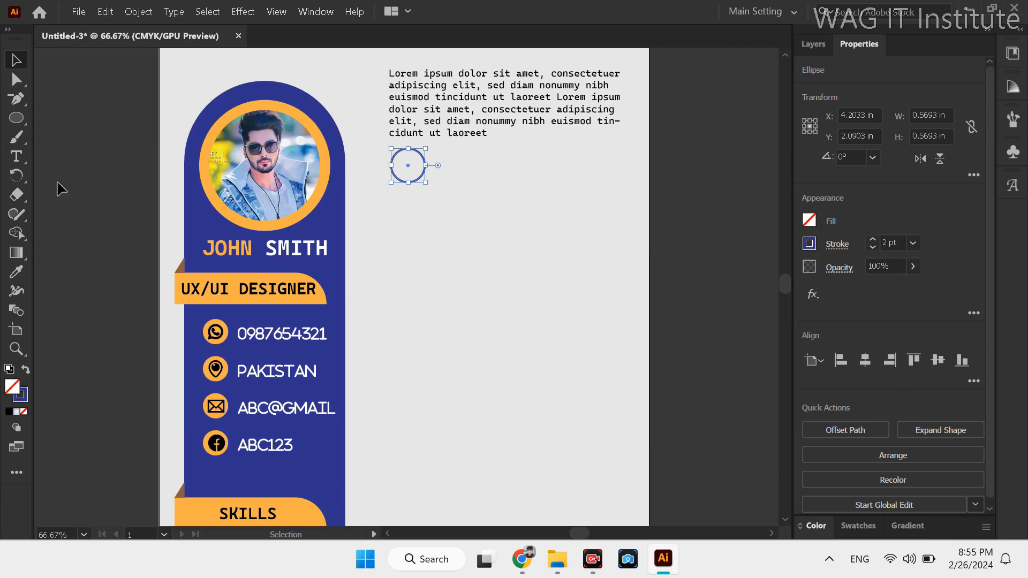
# Step: Add a text label reading "Ps" just below and beside the small circle
pyautogui.click(16, 157)
pyautogui.click(435, 194)
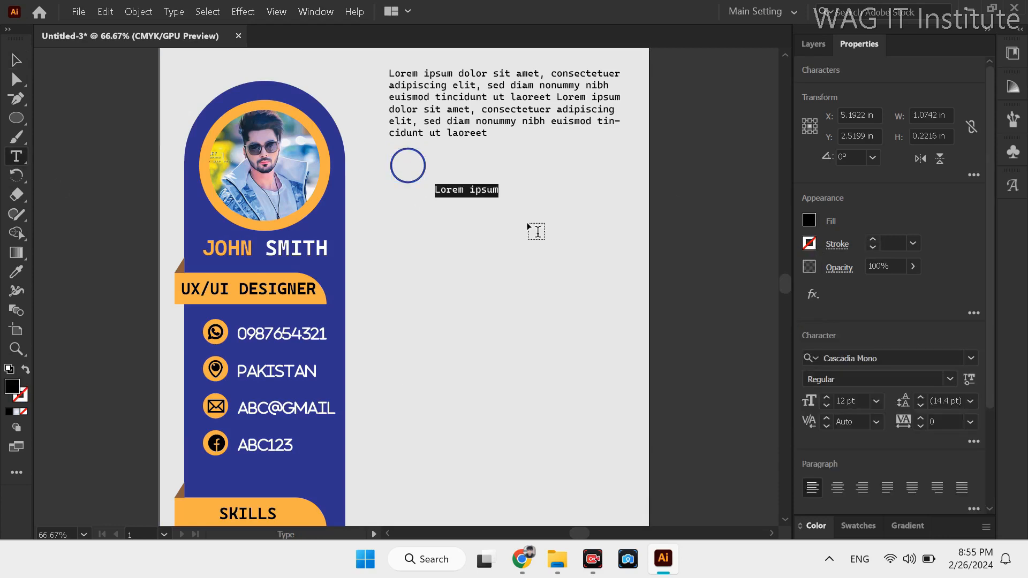
pyautogui.write('Ps')
pyautogui.hotkey('ctrl', 'a')
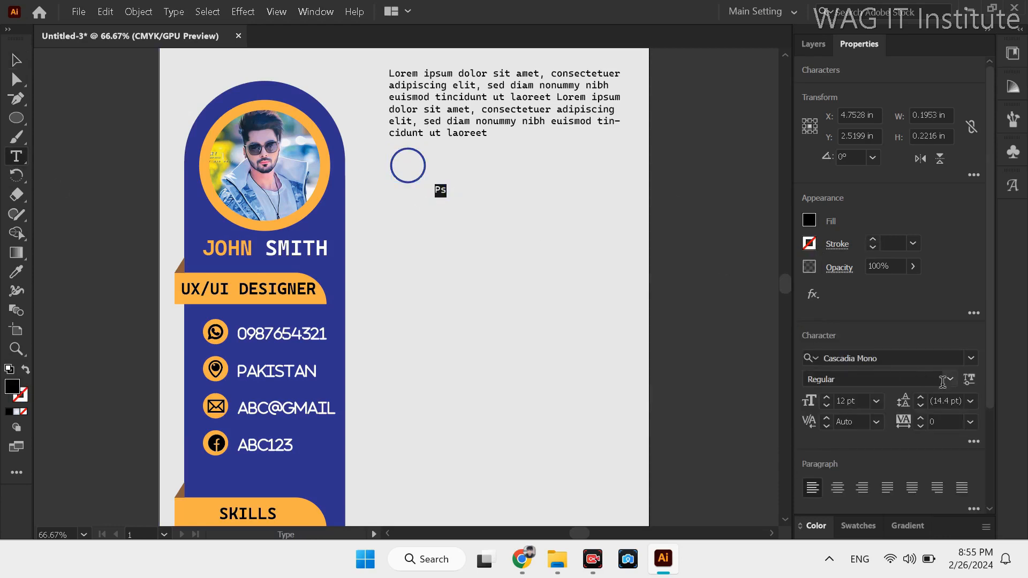
# Step: Set the Ps text's font to Acumin Variable Concept and its size to 19 pt
pyautogui.click(970, 358)
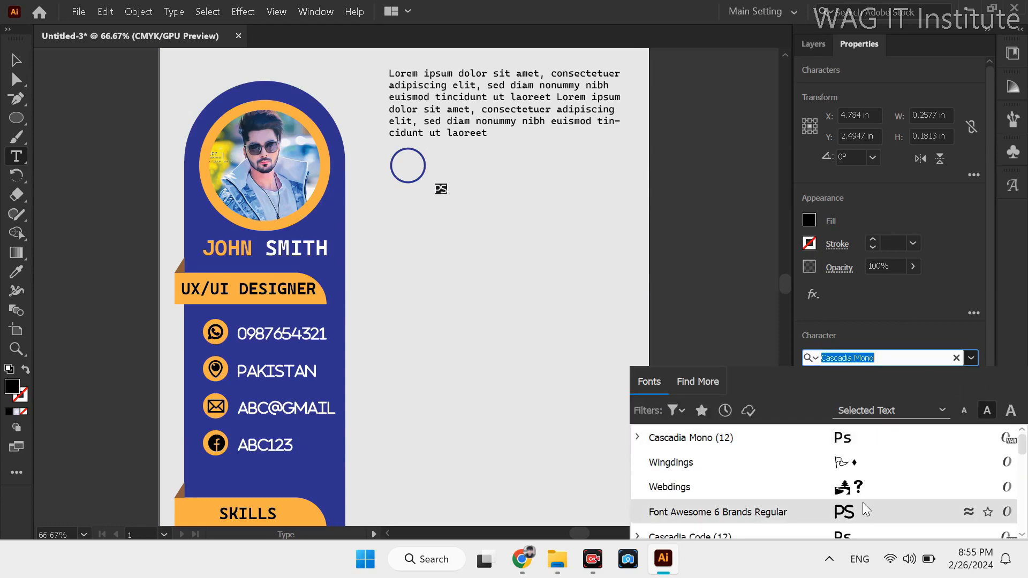
pyautogui.scroll(-1, 854, 506)
pyautogui.click(850, 511)
pyautogui.click(827, 397)
pyautogui.click(827, 397)
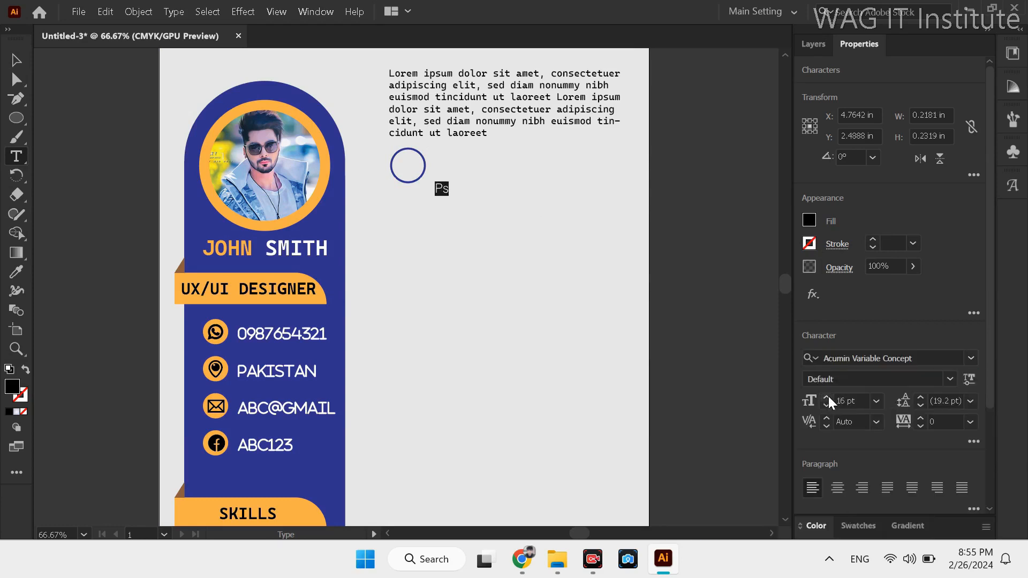
pyautogui.click(827, 398)
pyautogui.click(827, 398)
pyautogui.click(827, 397)
pyautogui.click(827, 397)
# Step: Fill the Ps text with the sidebar's dark blue and set its font style to Bold
pyautogui.click(809, 220)
pyautogui.click(723, 284)
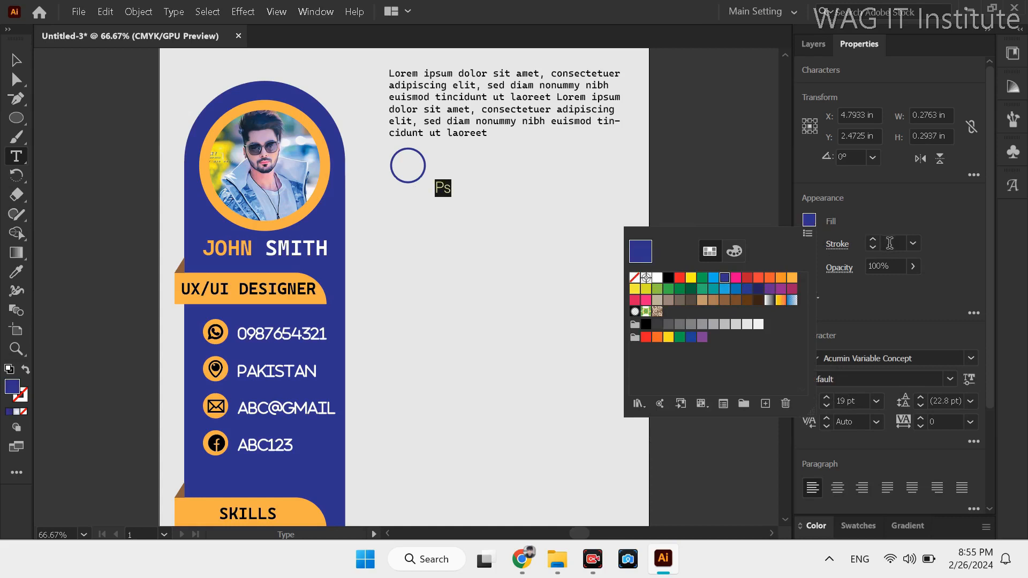
pyautogui.press('Escape')
pyautogui.press('Escape')
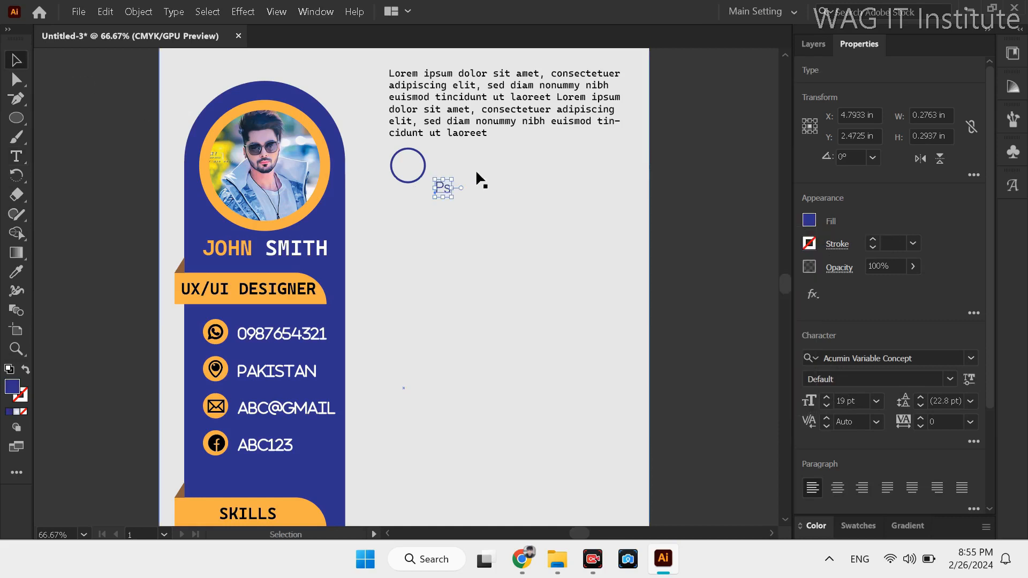
pyautogui.click(950, 378)
pyautogui.scroll(-8, 905, 358)
pyautogui.click(905, 358)
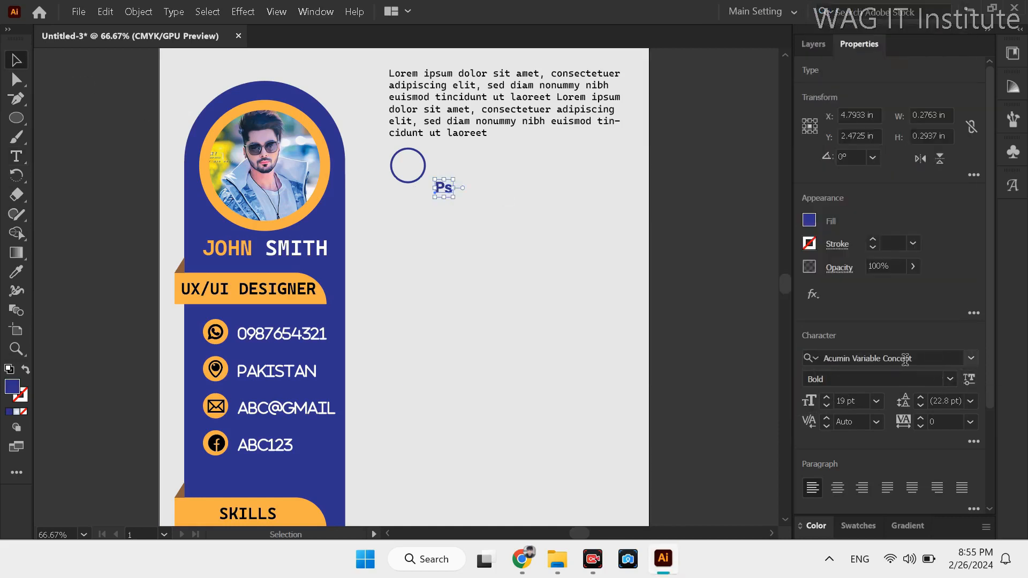
# Step: Centre the Ps text inside the outlined circle and duplicate the badge beside it
pyautogui.moveTo(442, 188); pyautogui.dragTo(467, 152)
pyautogui.keyDown('shift'); pyautogui.click(420, 179); pyautogui.keyUp('shift')
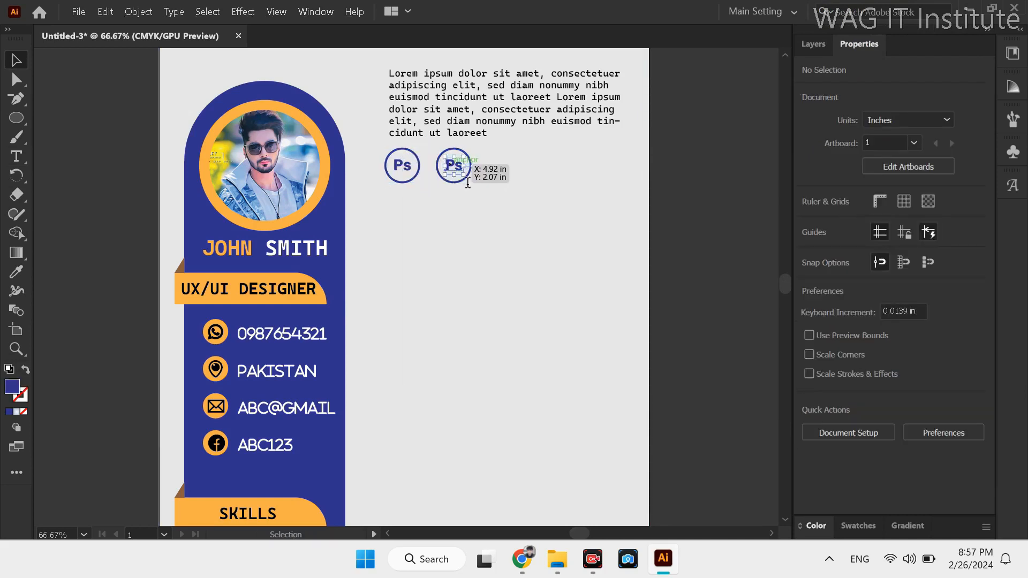
# Step: Change the text in the duplicated circle badge to "Ai"
pyautogui.doubleClick(454, 165)
pyautogui.hotkey('ctrl', 'a')
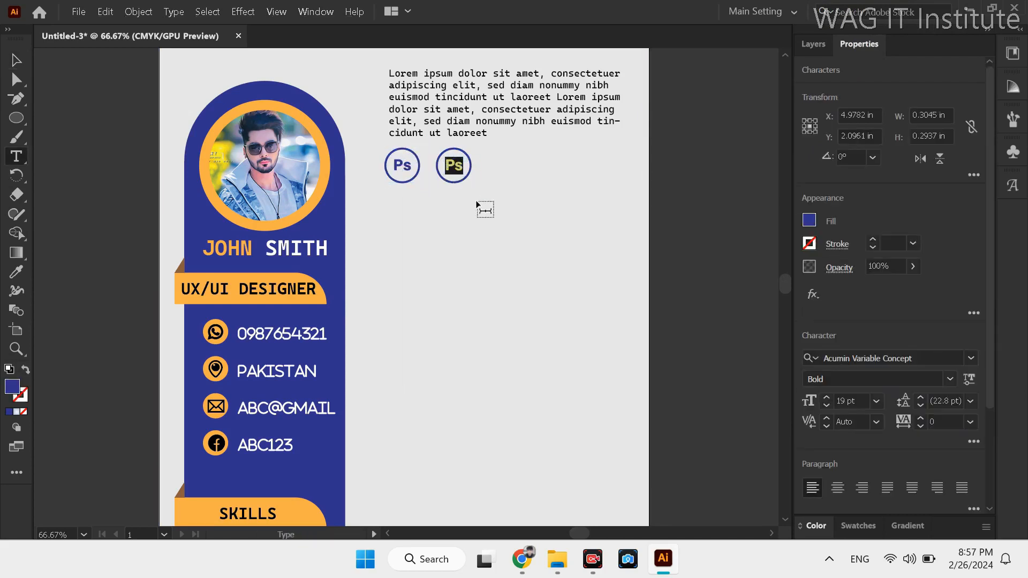
pyautogui.click(16, 60)
pyautogui.click(658, 248)
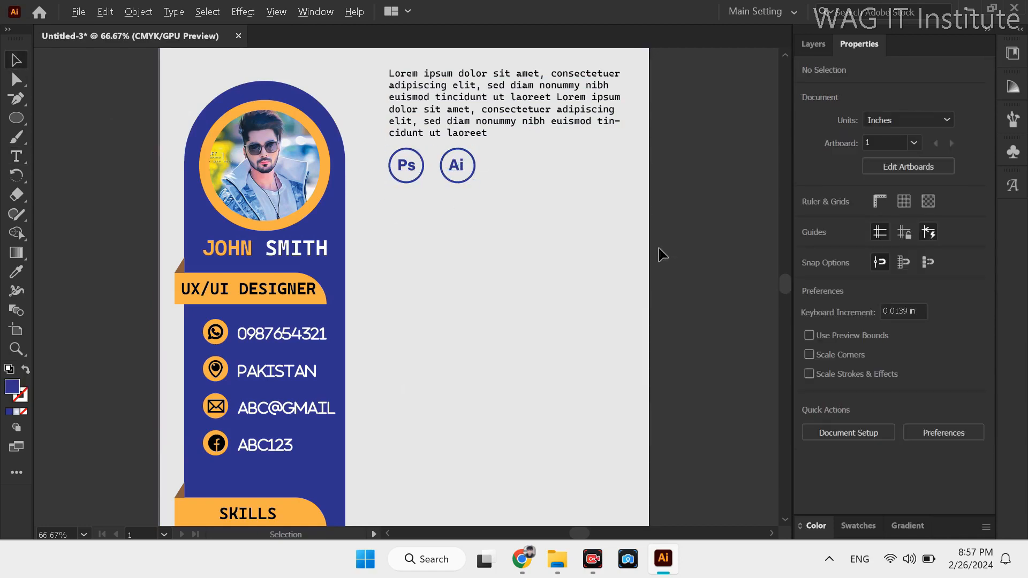
# Step: Draw a rectangle about 3.96 in wide and 0.60 in high below the two circle badges
pyautogui.scroll(-1, 657, 248)
pyautogui.moveTo(580, 280); pyautogui.dragTo(560, 216)
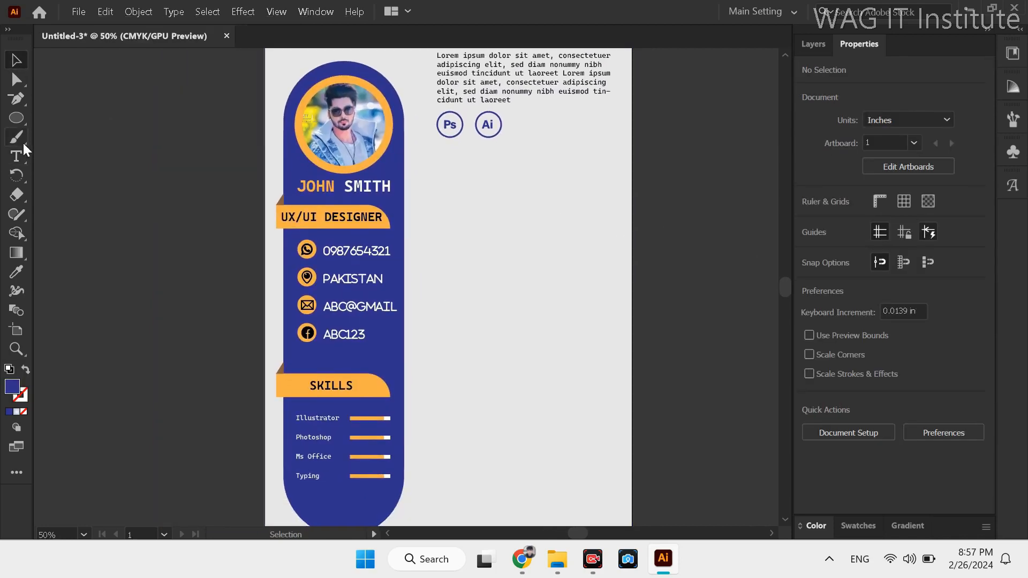
pyautogui.rightClick(17, 118)
pyautogui.click(88, 114)
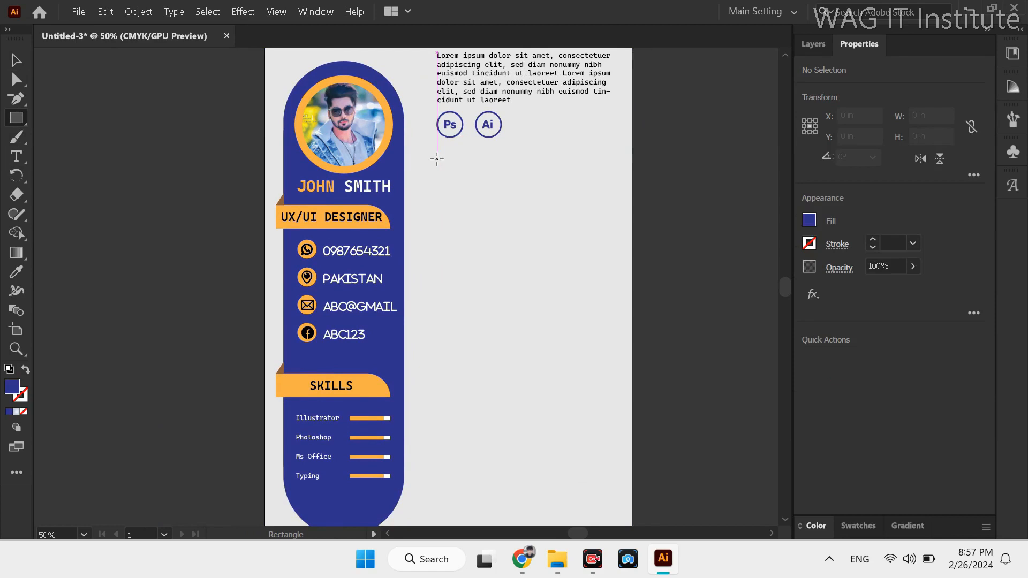
pyautogui.moveTo(437, 158); pyautogui.dragTo(614, 186)
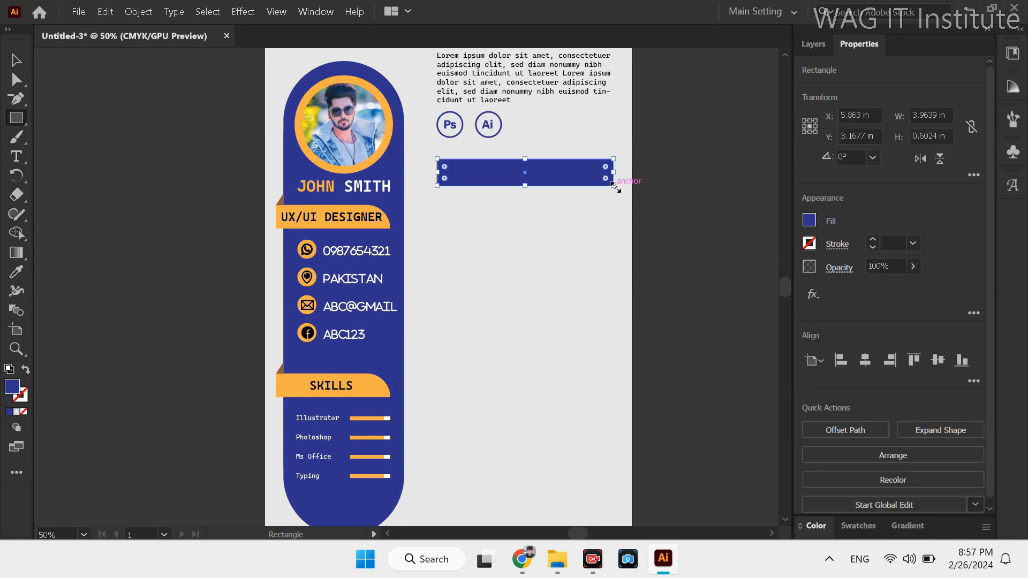
# Step: Fill the new rectangle with the sidebar's orange and fully round its upper-left corner
pyautogui.click(805, 218)
pyautogui.click(725, 277)
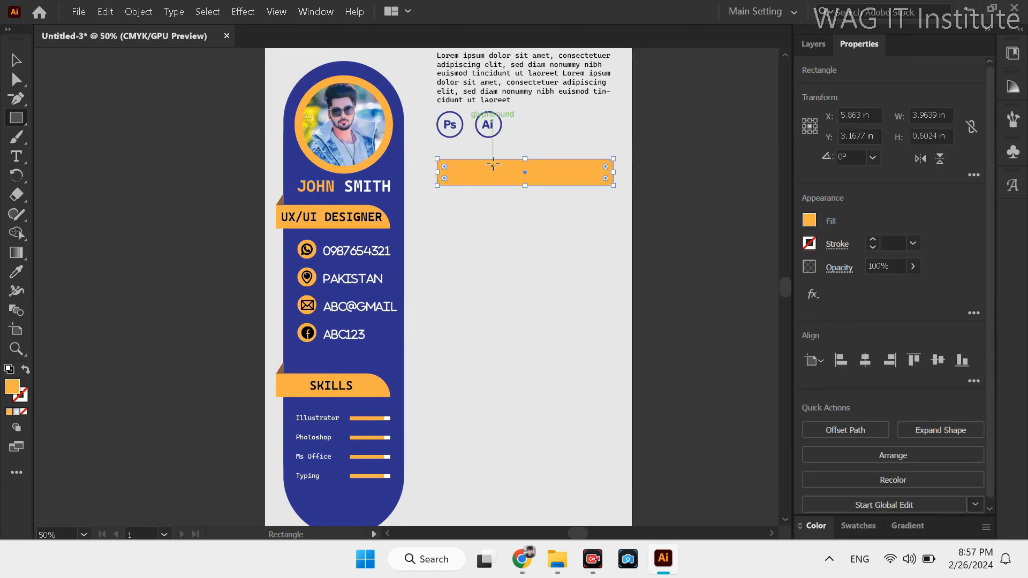
pyautogui.moveTo(445, 167); pyautogui.dragTo(509, 200)
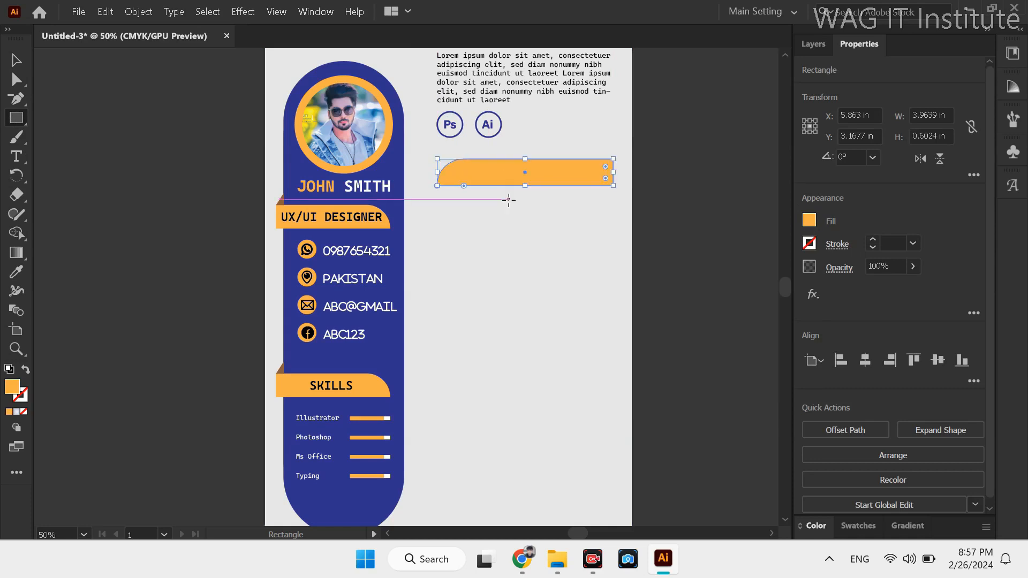
# Step: Add the heading "EDUCATION" to the orange banner, enlarge it to 27 pt and centre it there
pyautogui.click(17, 156)
pyautogui.click(484, 171)
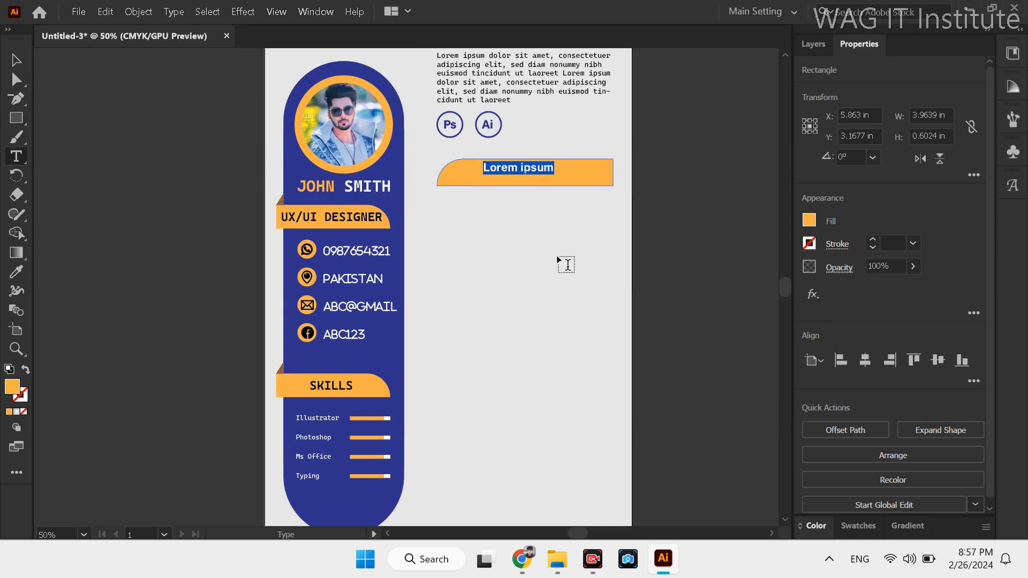
pyautogui.write('EDUCATION')
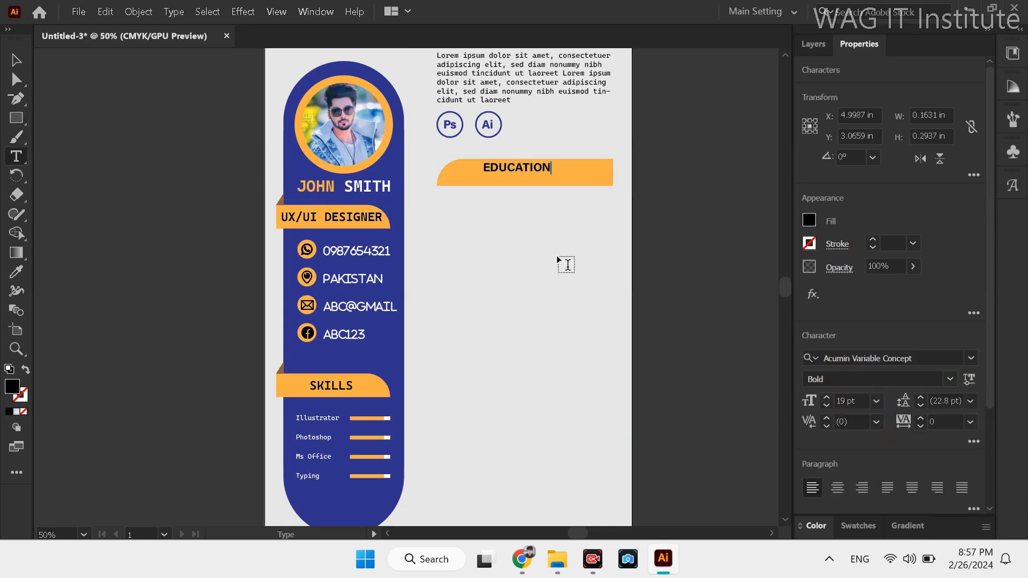
pyautogui.click(16, 60)
pyautogui.click(829, 397)
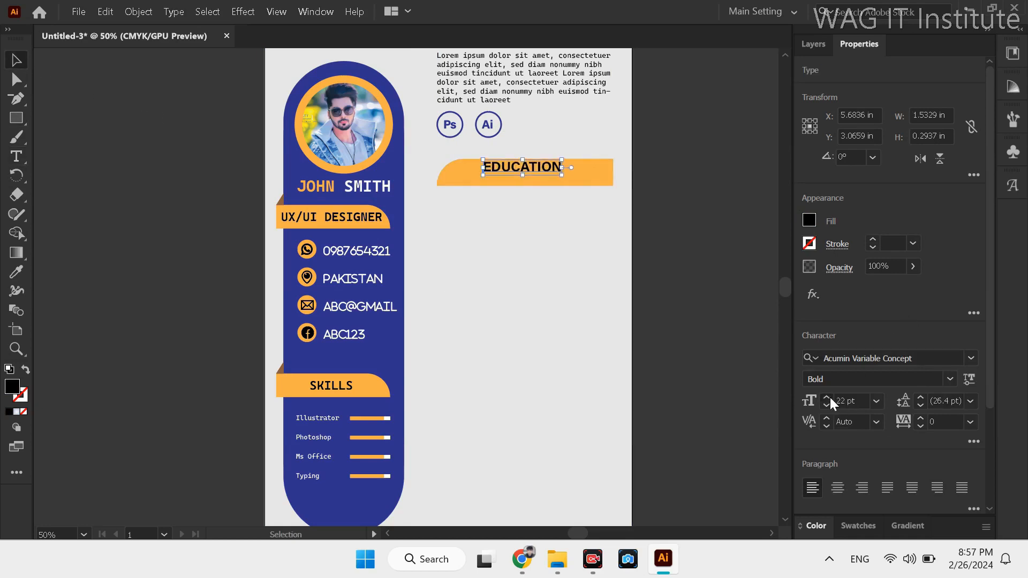
pyautogui.click(830, 398)
pyautogui.click(830, 398)
pyautogui.moveTo(552, 180); pyautogui.dragTo(554, 187)
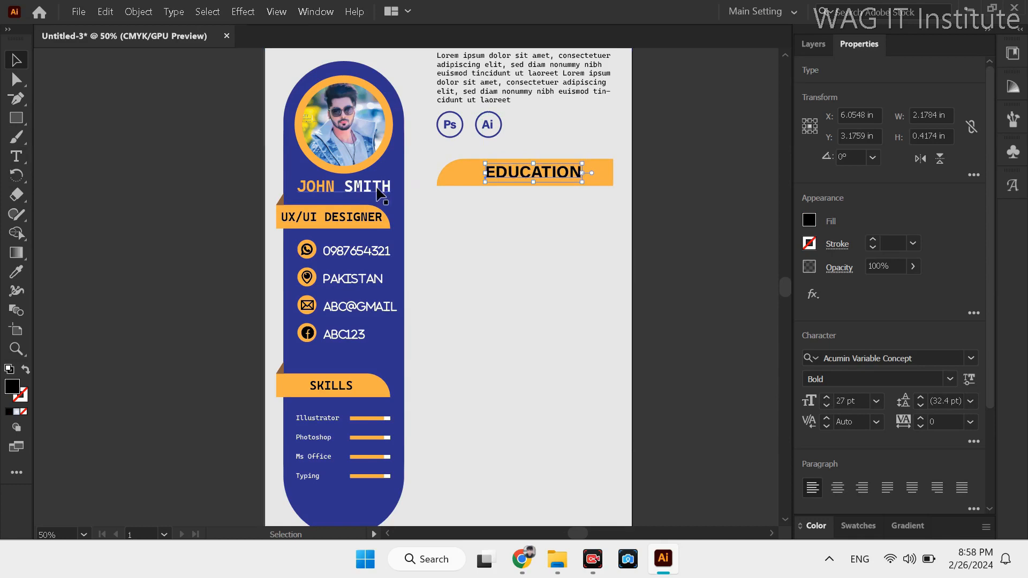
# Step: Add the years 2020 and 2023 on two lines below the banner's left end, scaled to about 13 pt
pyautogui.click(12, 155)
pyautogui.scroll(1, 538, 256)
pyautogui.click(412, 210)
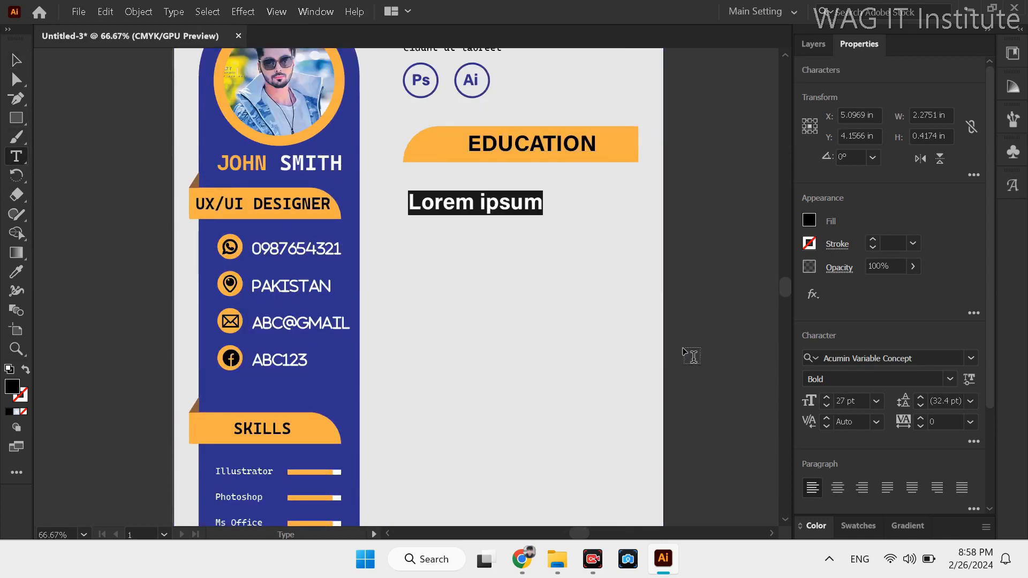
pyautogui.write('2020')
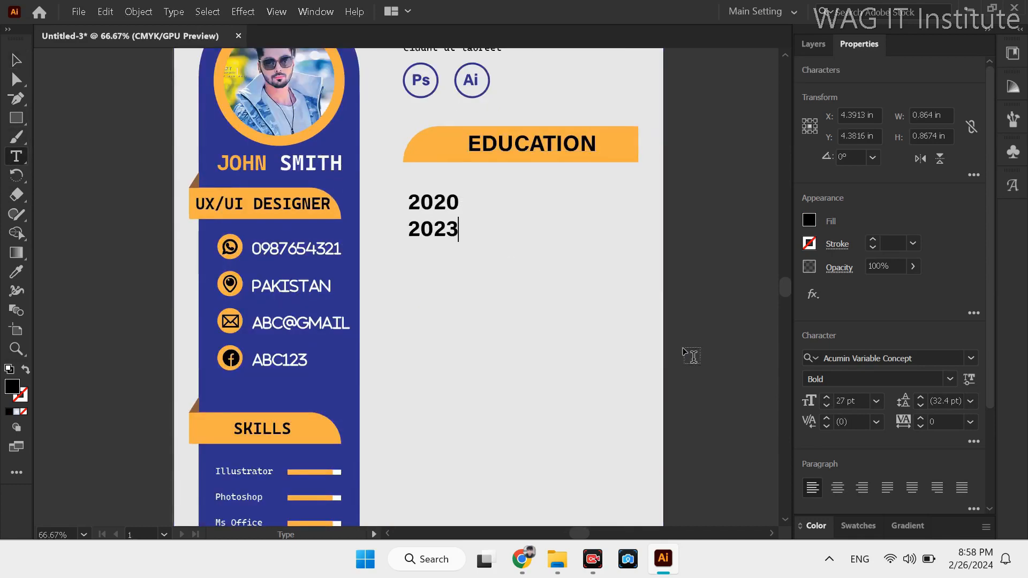
pyautogui.click(16, 60)
pyautogui.moveTo(464, 237); pyautogui.dragTo(438, 208)
# Step: Draw a vertical bar about 0.07 in wide and 3.58 in high beside the years and fill it orange
pyautogui.scroll(-1, 462, 236)
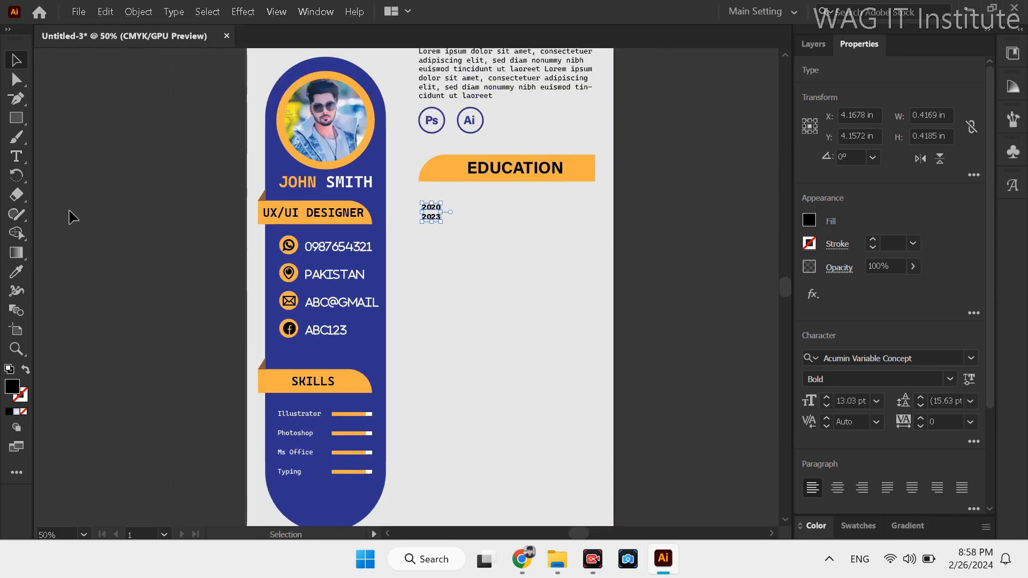
pyautogui.rightClick(21, 111)
pyautogui.click(94, 118)
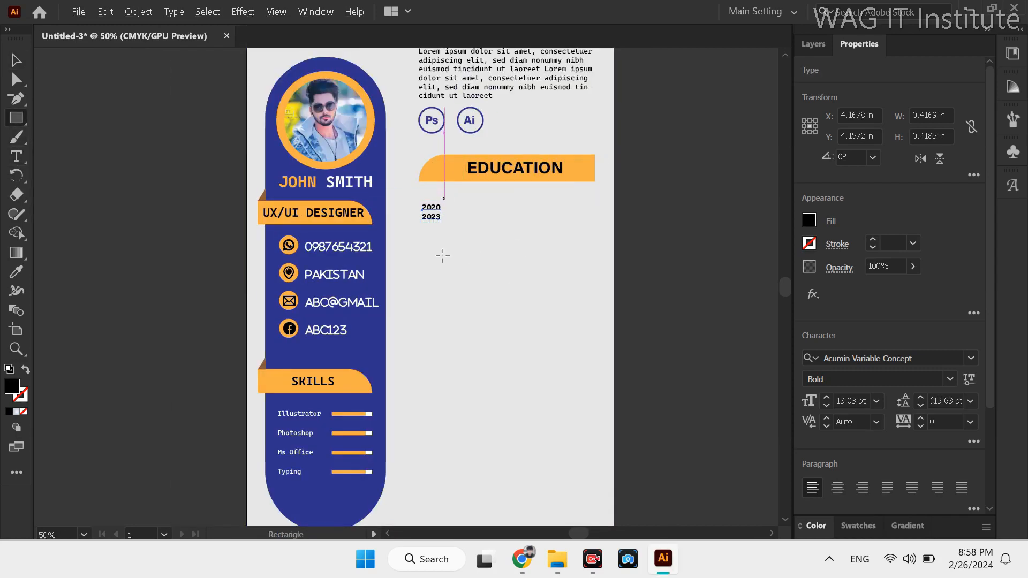
pyautogui.moveTo(445, 198)
pyautogui.mouseDown()
pyautogui.moveTo(448, 370)
pyautogui.moveTo(449, 357)
pyautogui.mouseUp()
pyautogui.click(808, 220)
pyautogui.click(792, 277)
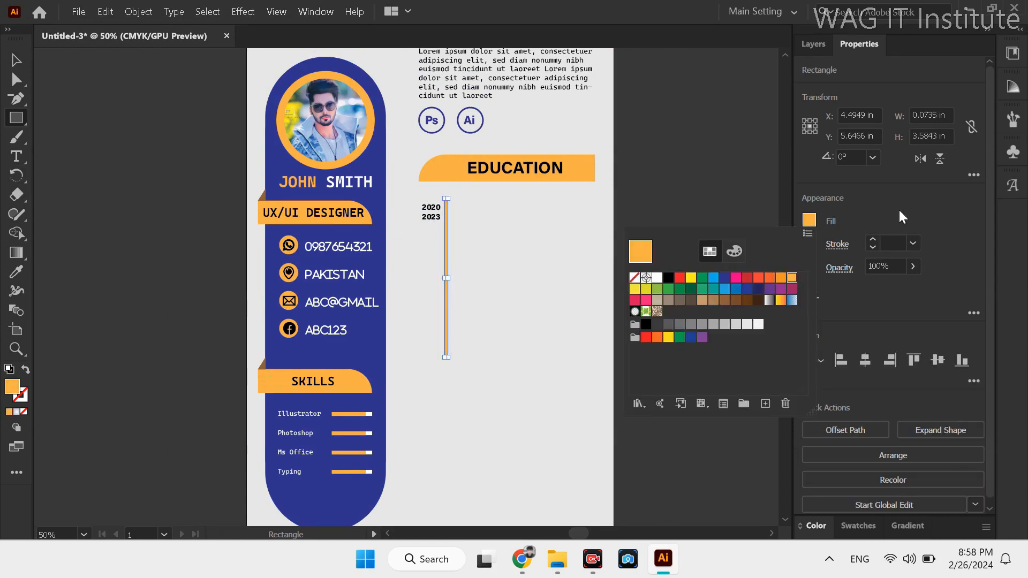
pyautogui.click(903, 216)
pyautogui.press('v')
pyautogui.click(491, 248)
# Step: Add the text "Matric" beside the top of the vertical bar, scaled down to about 16.67 pt
pyautogui.scroll(1, 474, 201)
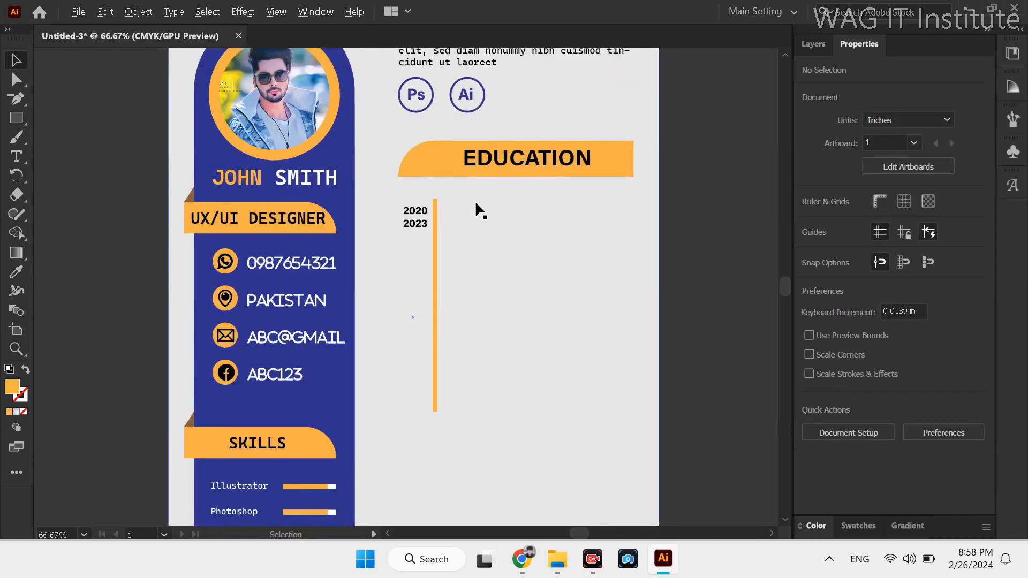
pyautogui.click(16, 156)
pyautogui.click(469, 204)
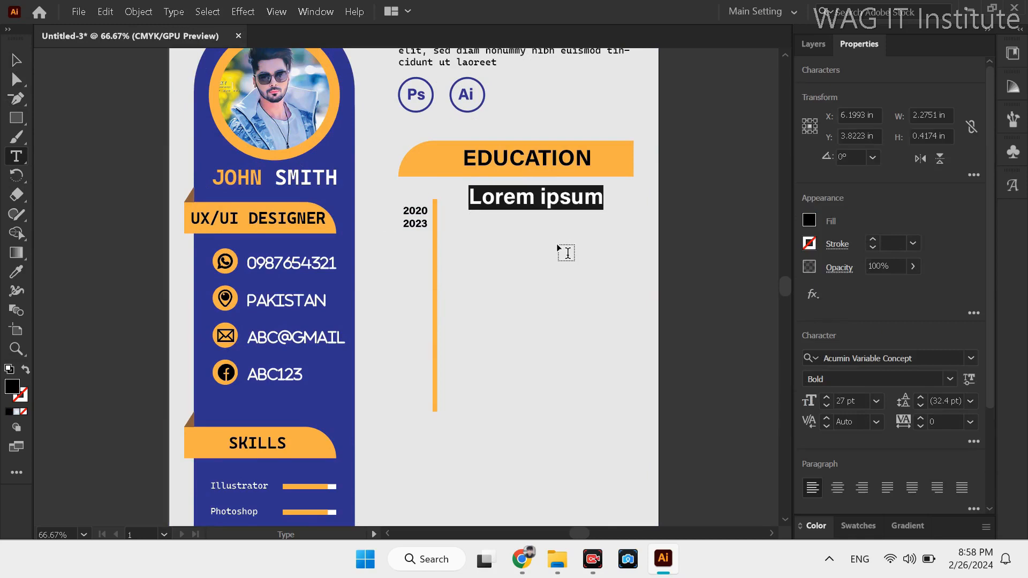
pyautogui.write('Matric')
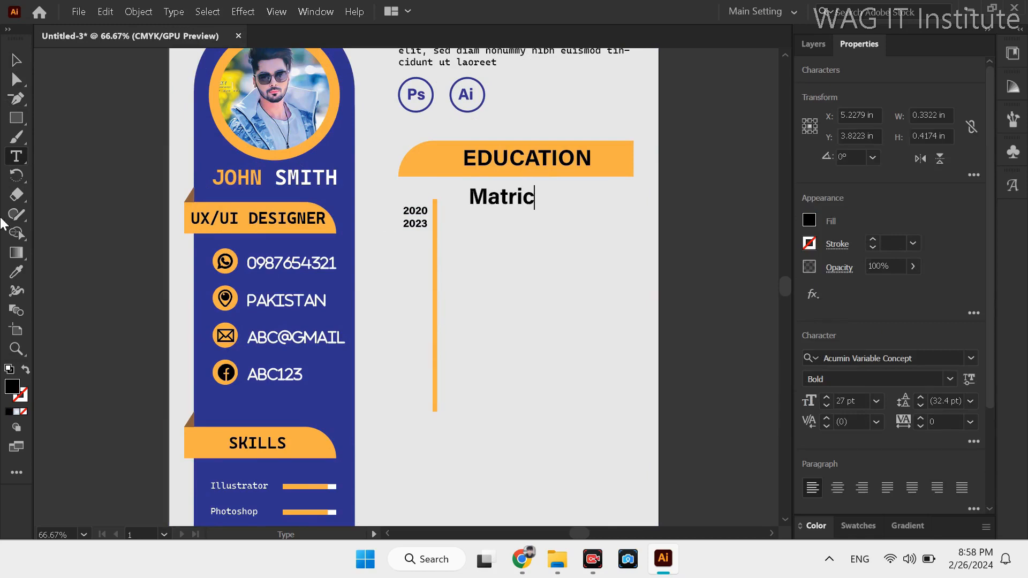
pyautogui.click(16, 60)
pyautogui.moveTo(534, 188); pyautogui.dragTo(486, 202)
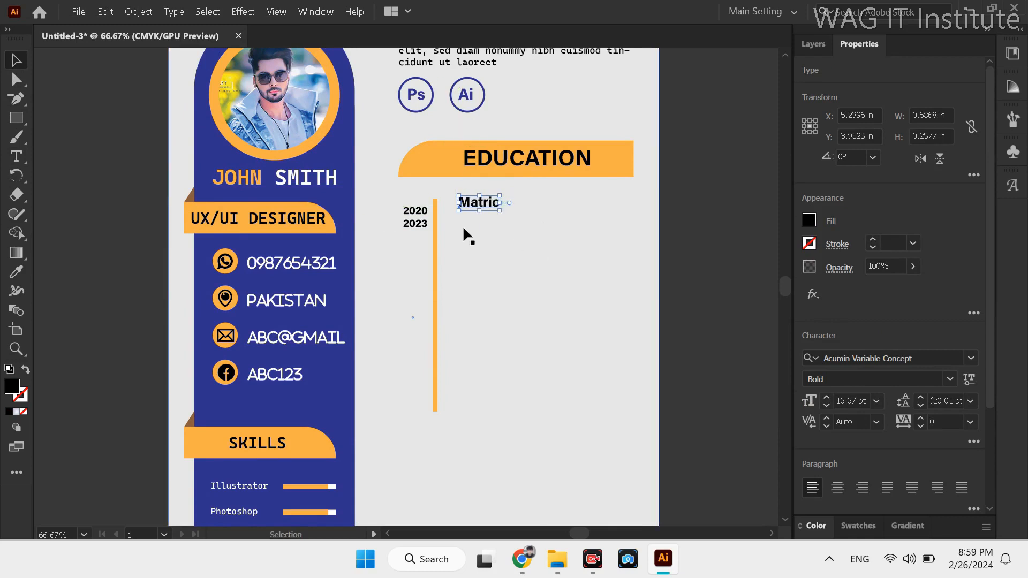
# Step: Place a 12 pt Cascadia Mono paragraph about 2.83 in wide under Matric, repeating "onummy nibh euismod tincidunt ut laoreet" twice
pyautogui.moveTo(421, 226); pyautogui.dragTo(476, 223)
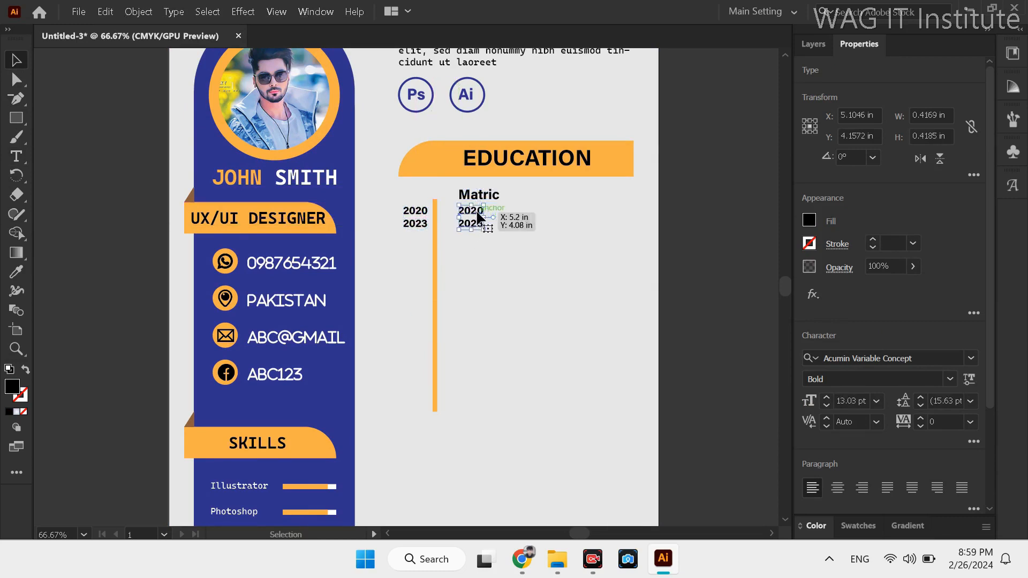
pyautogui.doubleClick(478, 216)
pyautogui.hotkey('ctrl', 'a')
pyautogui.write('onummy nibh euismod tincidunt ut laoreetonummy nibh euismod tincidunt ut laoreet')
pyautogui.press('Escape')
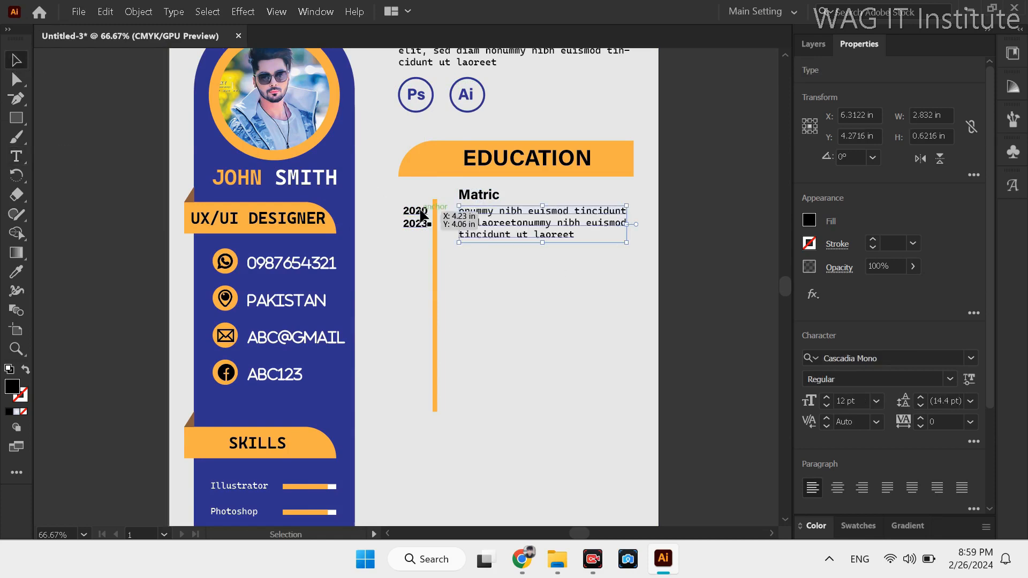
# Step: Duplicate the years, Matric heading and paragraph downwards along the bar to make three evenly spaced education entries
pyautogui.click(421, 210)
pyautogui.keyDown('shift'); pyautogui.click(487, 197); pyautogui.keyUp('shift')
pyautogui.keyDown('shift'); pyautogui.click(518, 212); pyautogui.keyUp('shift')
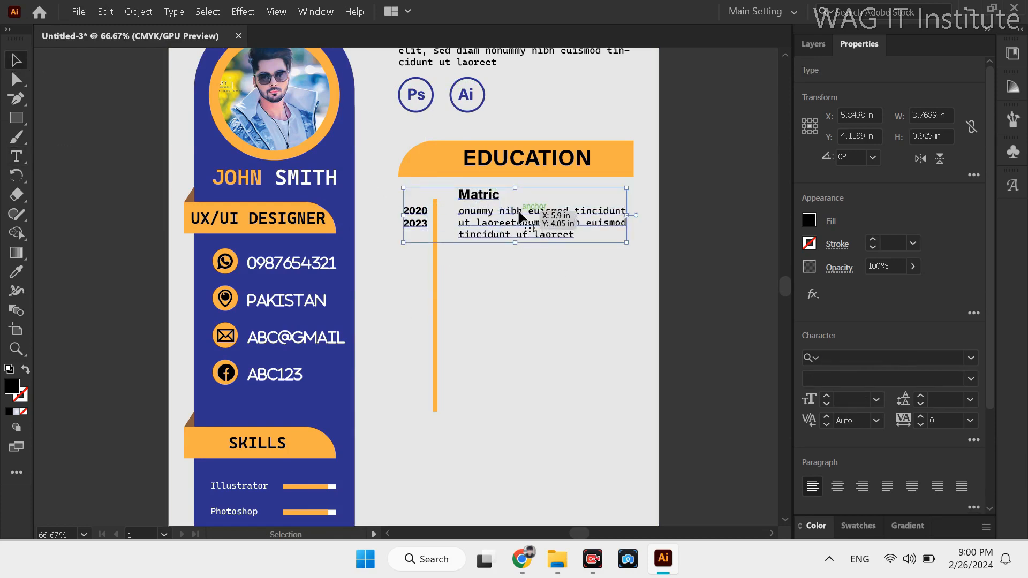
pyautogui.moveTo(519, 214); pyautogui.dragTo(502, 321)
pyautogui.hotkey('shift', 'Down')
pyautogui.hotkey('shift', 'Down')
pyautogui.hotkey('shift', 'Down')
pyautogui.hotkey('shift', 'Down')
pyautogui.hotkey('shift', 'Down')
pyautogui.hotkey('shift', 'Down')
pyautogui.hotkey('shift', 'Down')
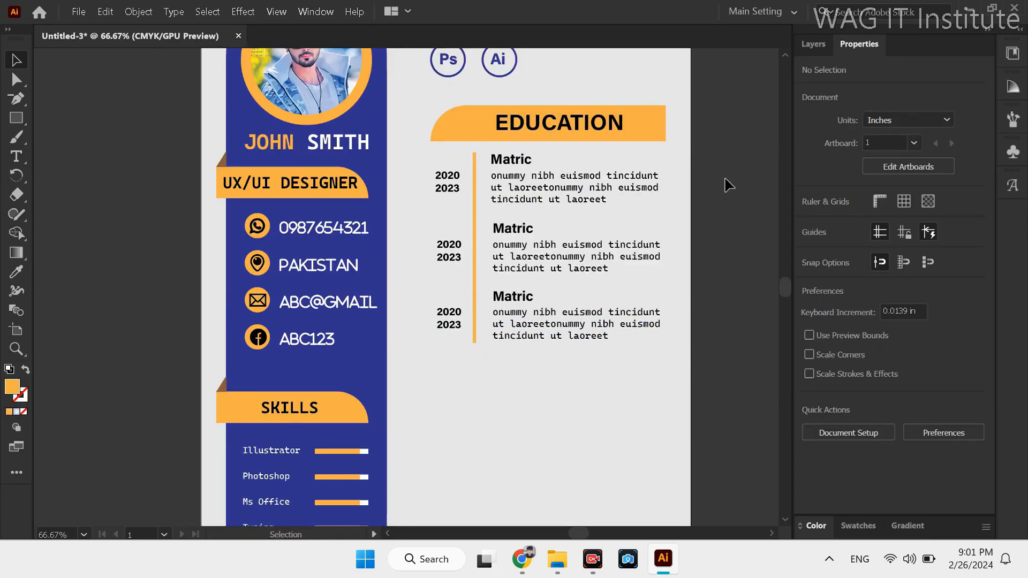
# Step: Fill all three Matric headings with the banner's orange
pyautogui.click(511, 160)
pyautogui.keyDown('shift'); pyautogui.click(513, 229); pyautogui.keyUp('shift')
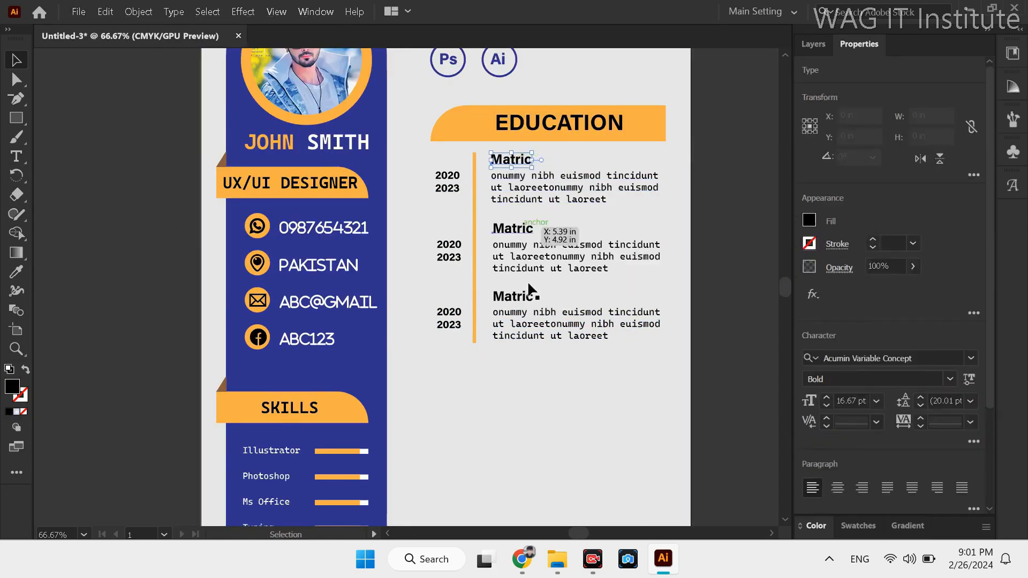
pyautogui.keyDown('shift'); pyautogui.click(527, 295); pyautogui.keyUp('shift')
pyautogui.click(810, 220)
pyautogui.click(792, 278)
pyautogui.click(501, 220)
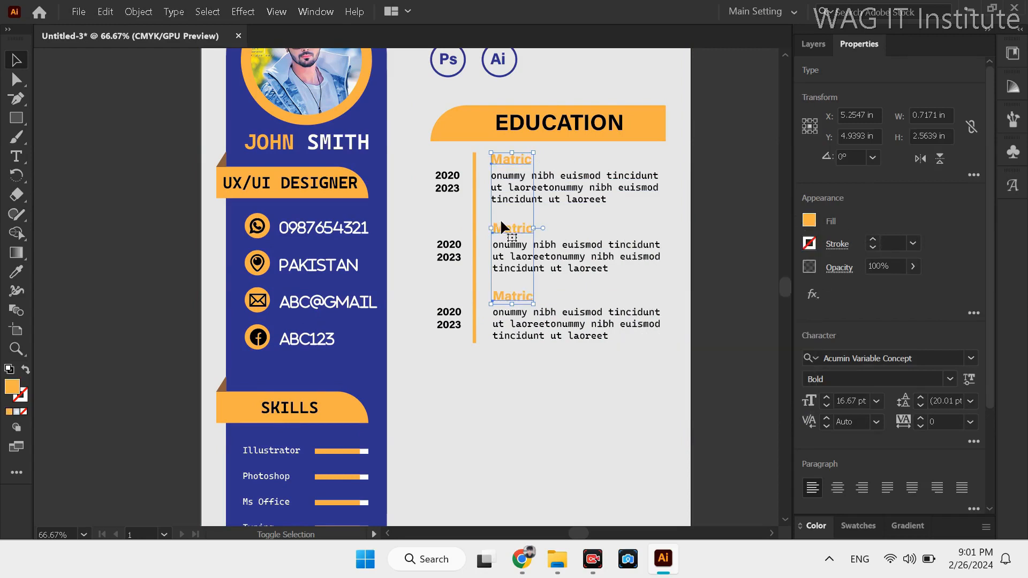
pyautogui.click(739, 364)
# Step: Change the second education heading to "FSC" and the third to "BSC"
pyautogui.doubleClick(523, 227)
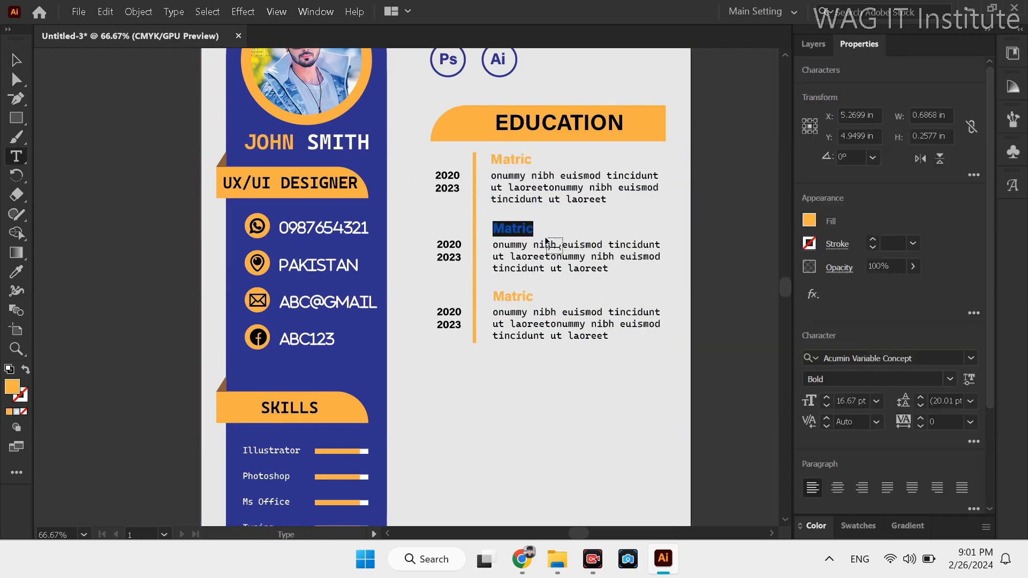
pyautogui.write('BSC')
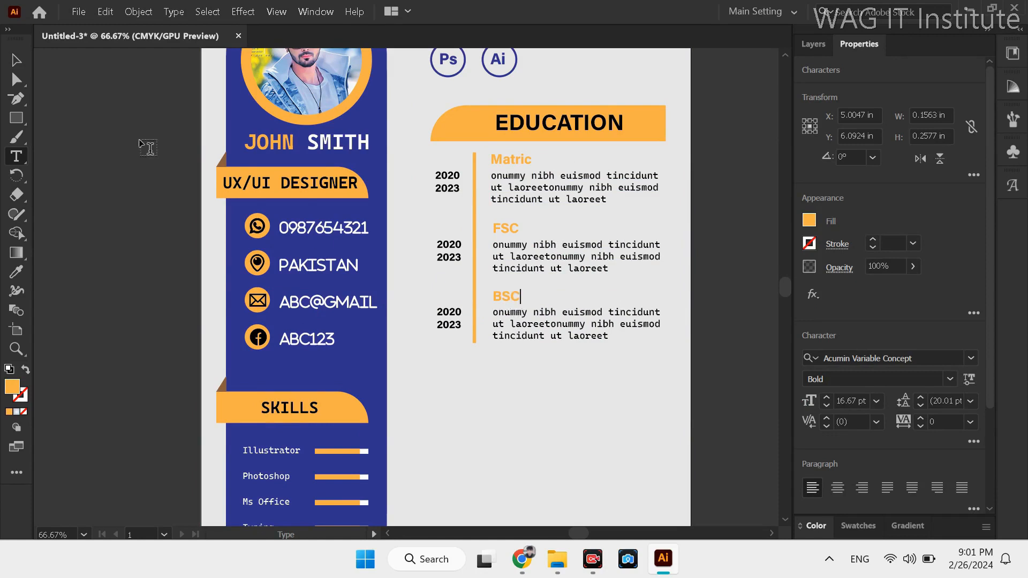
pyautogui.press('Escape')
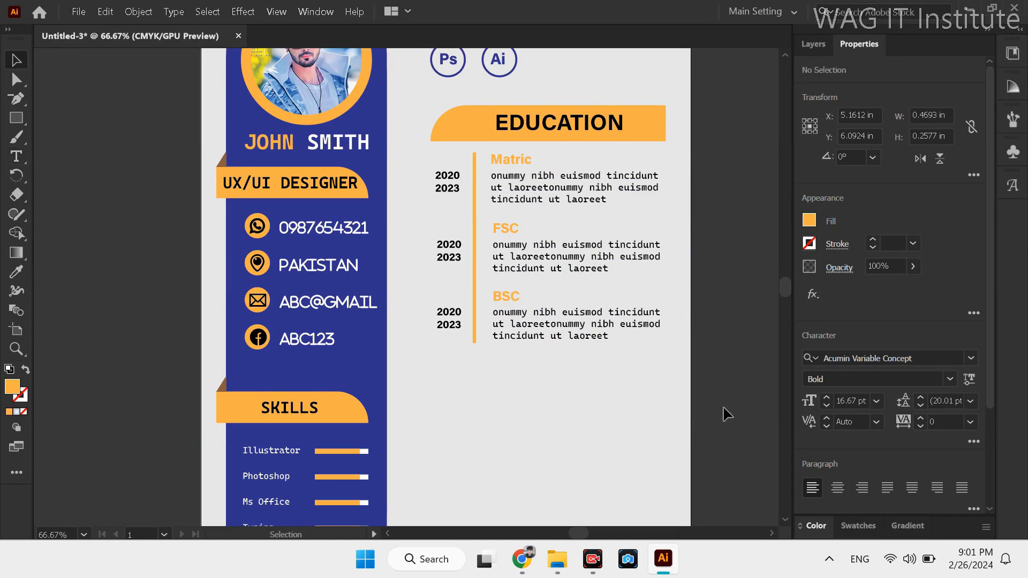
# Step: Duplicate the whole Education section, banner and timeline entries included, directly below the original in the main column
pyautogui.scroll(-1, 611, 364)
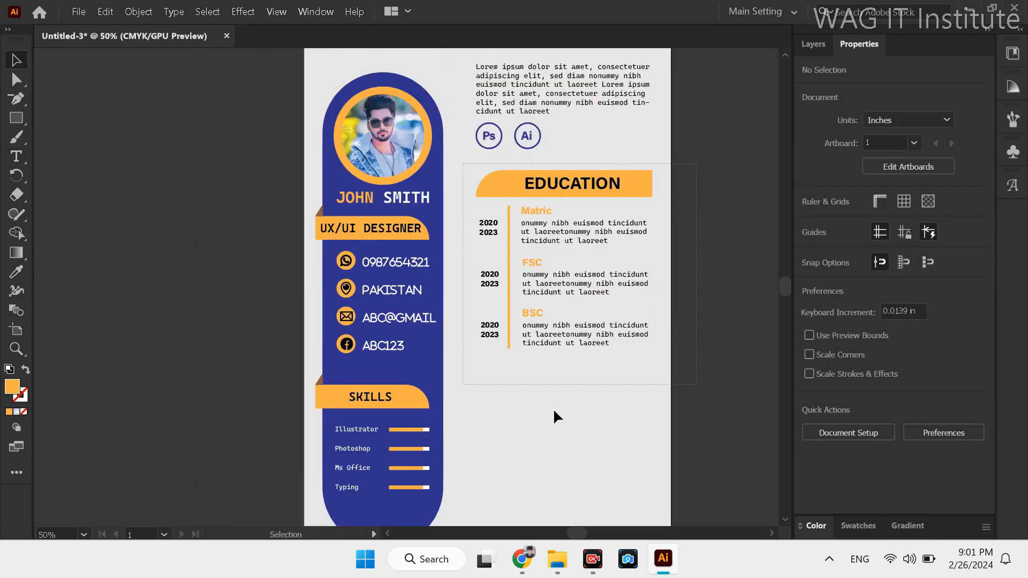
pyautogui.moveTo(697, 163); pyautogui.dragTo(462, 384)
pyautogui.moveTo(563, 285); pyautogui.dragTo(555, 432)
pyautogui.click(588, 342)
# Step: Retitle the duplicated section's banner "EXPERIENCE"
pyautogui.click(558, 323)
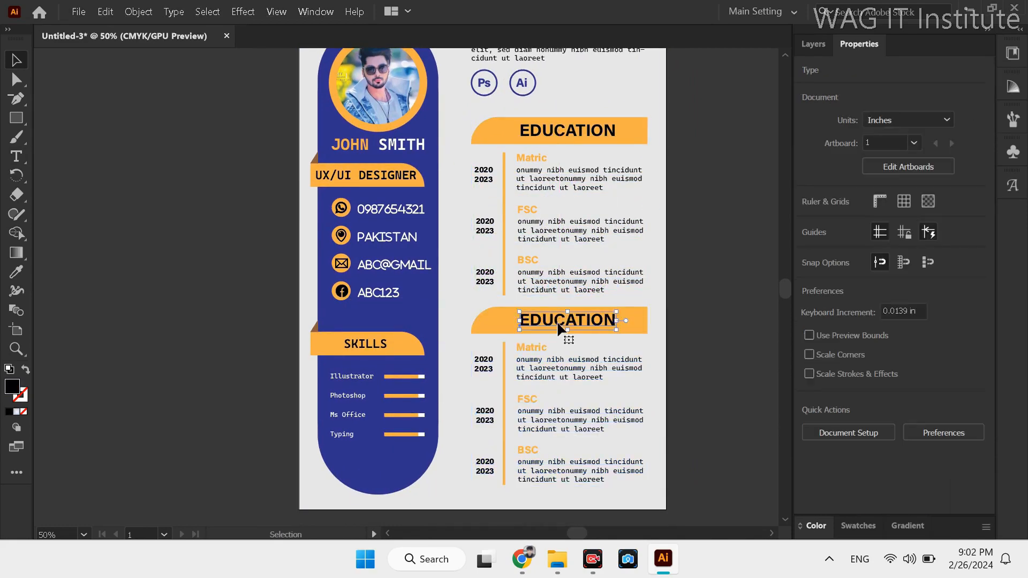
pyautogui.doubleClick(558, 321)
pyautogui.hotkey('ctrl', 'a')
pyautogui.write('E')
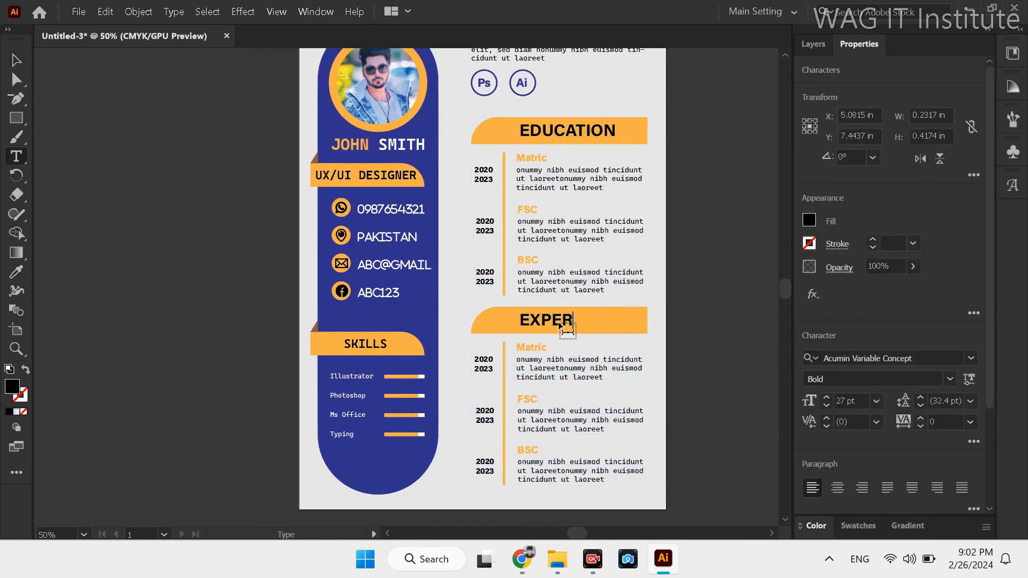
# Step: Replace the Matric, FSC and BSC headings in the Experience section with "ABC COMPANY"
pyautogui.click(526, 347)
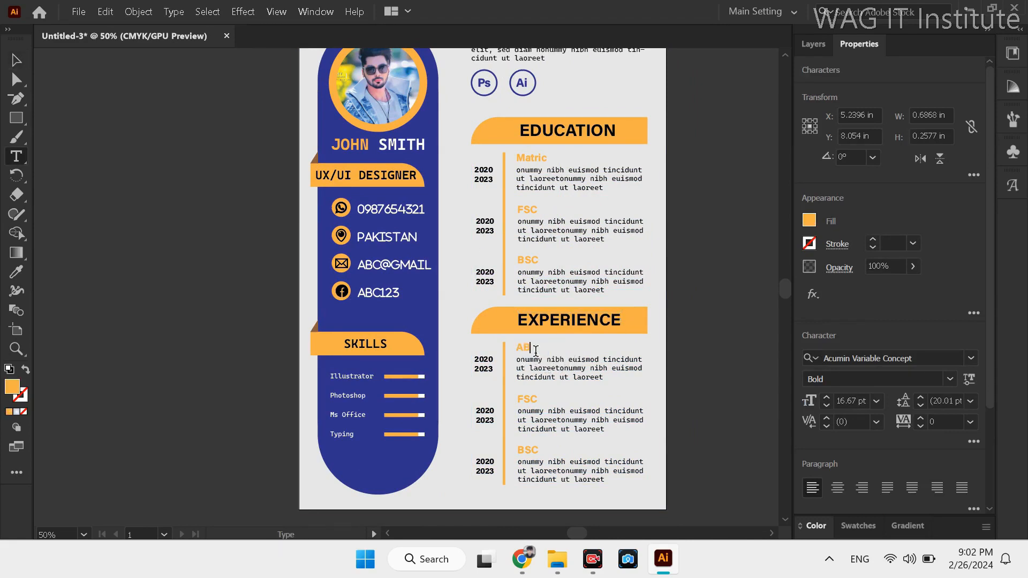
pyautogui.hotkey('ctrl', 'a')
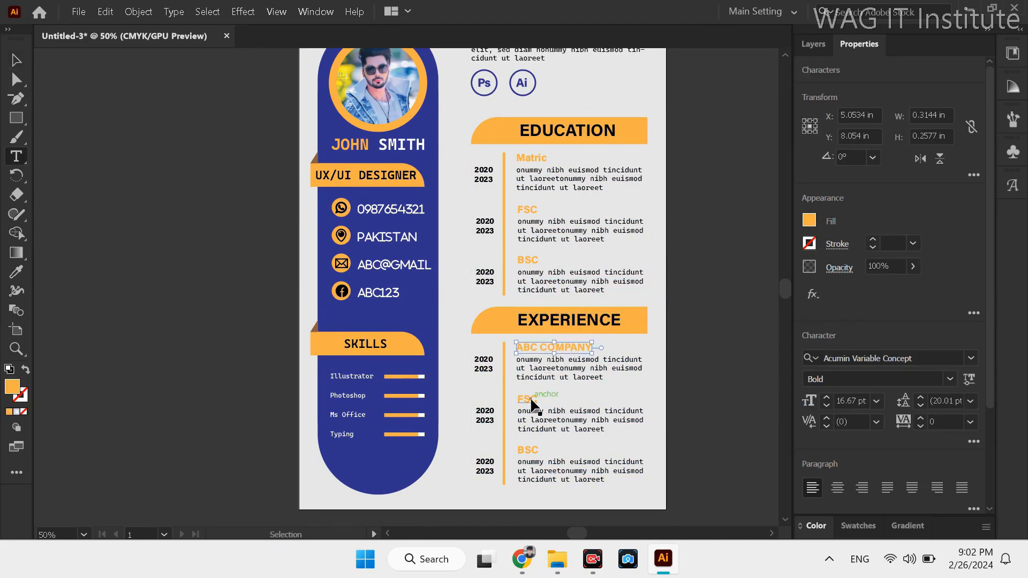
pyautogui.hotkey('ctrl', 'c')
pyautogui.doubleClick(527, 399)
pyautogui.hotkey('ctrl', 'v')
pyautogui.doubleClick(528, 451)
pyautogui.hotkey('ctrl', 'v')
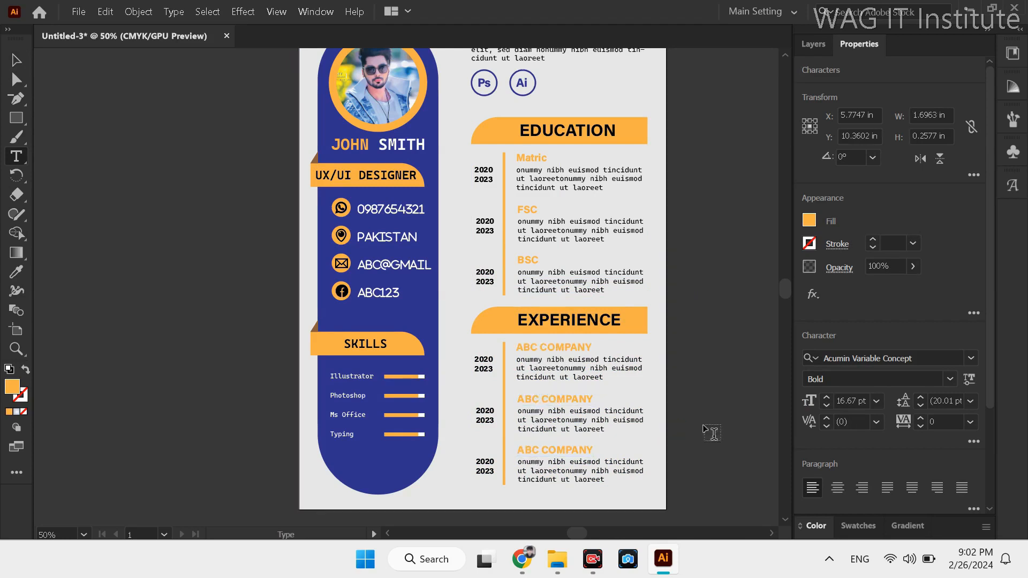
pyautogui.click(14, 64)
pyautogui.click(676, 296)
pyautogui.hotkey('ctrl', '-')
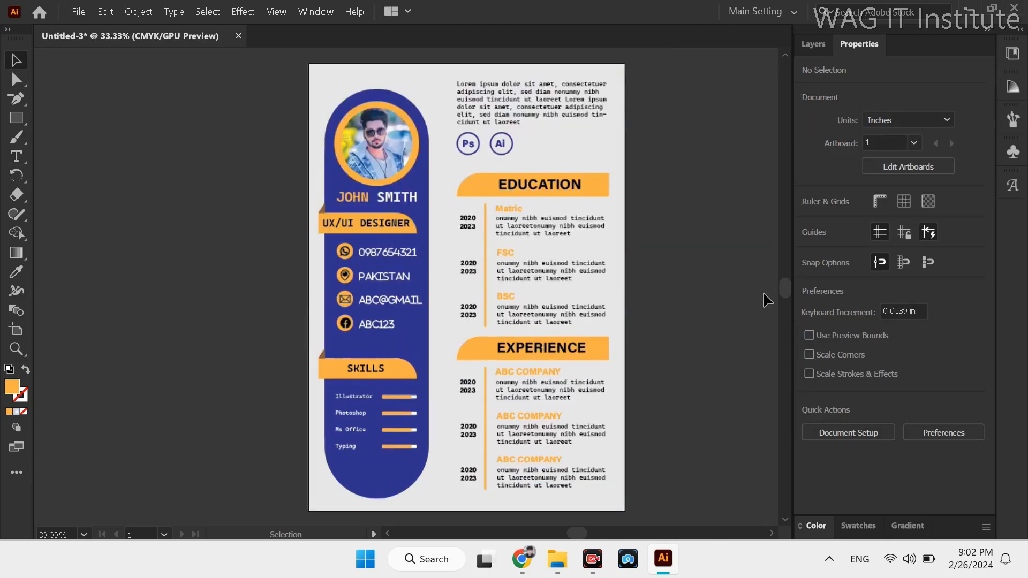